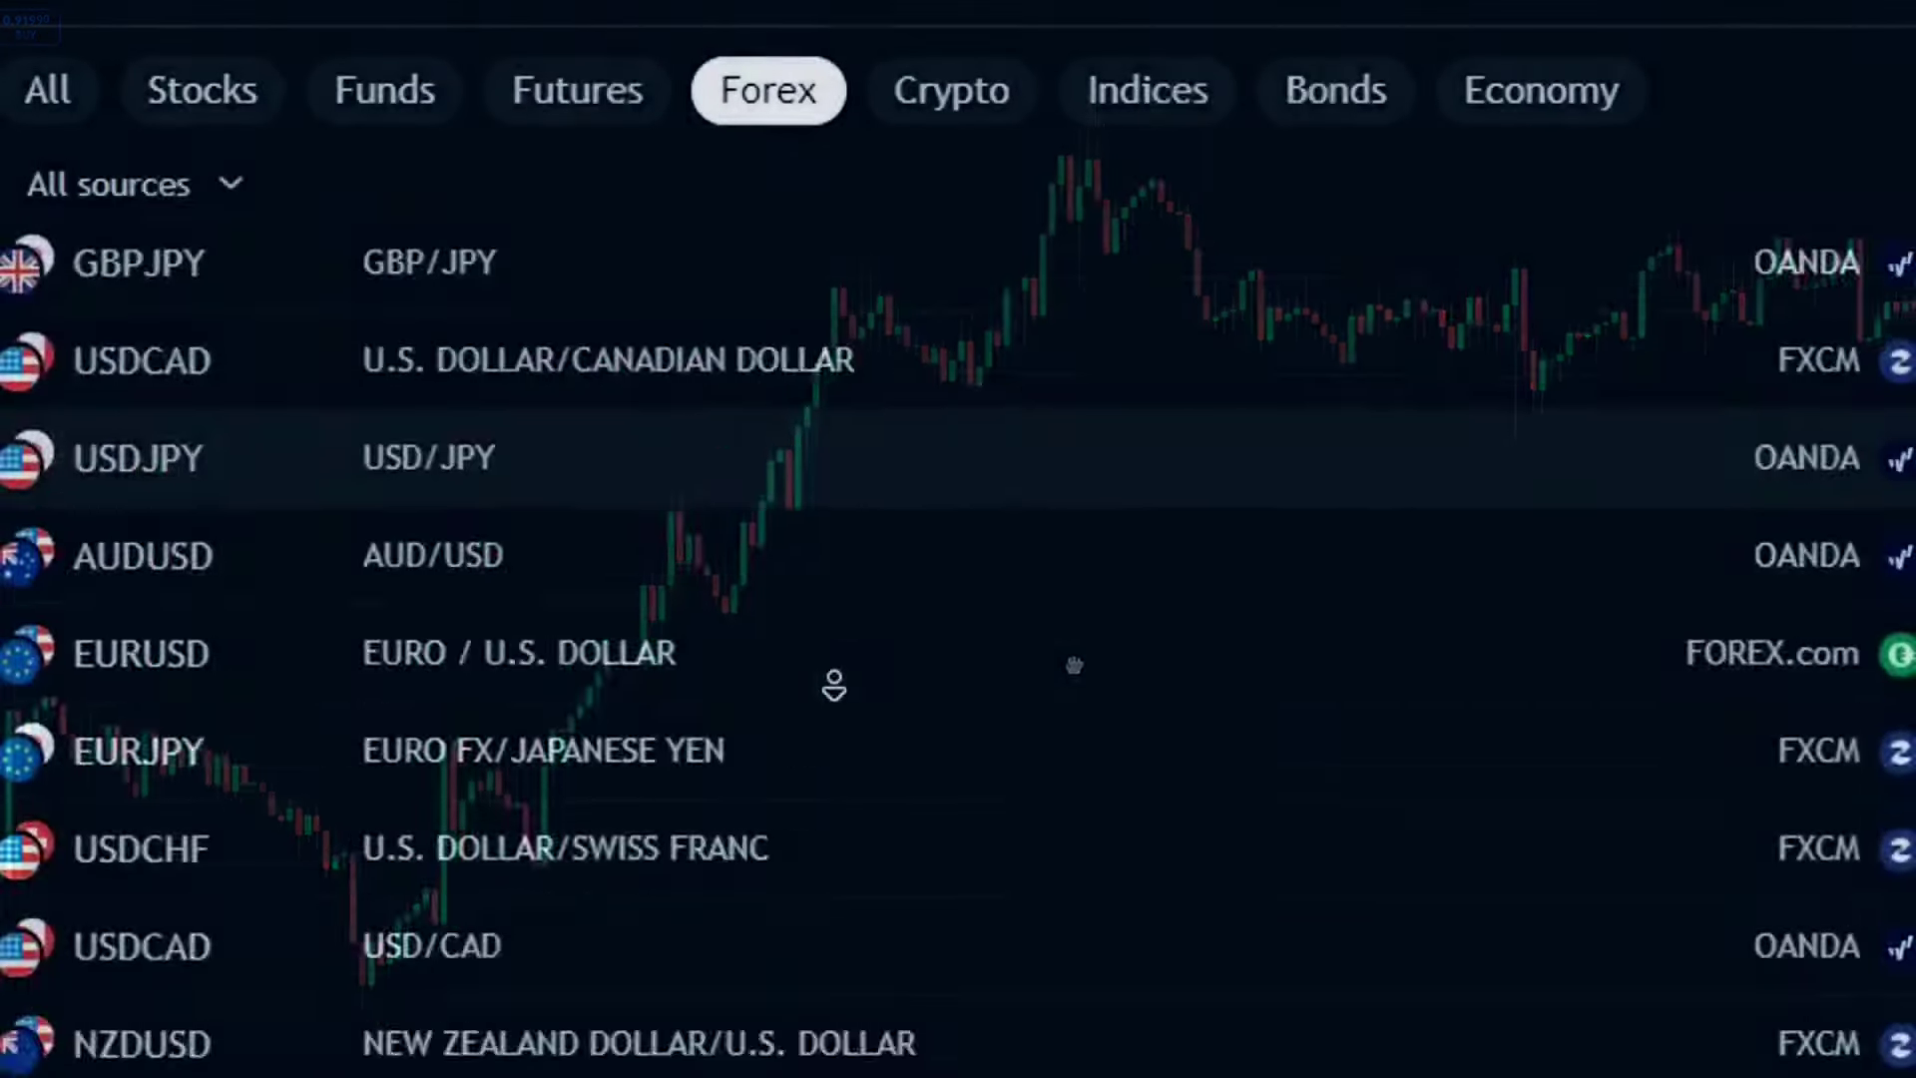
Step: Browse the forex pairs in the symbol search list
scroll(850, 574, down, 5)
scroll(850, 574, down, 15)
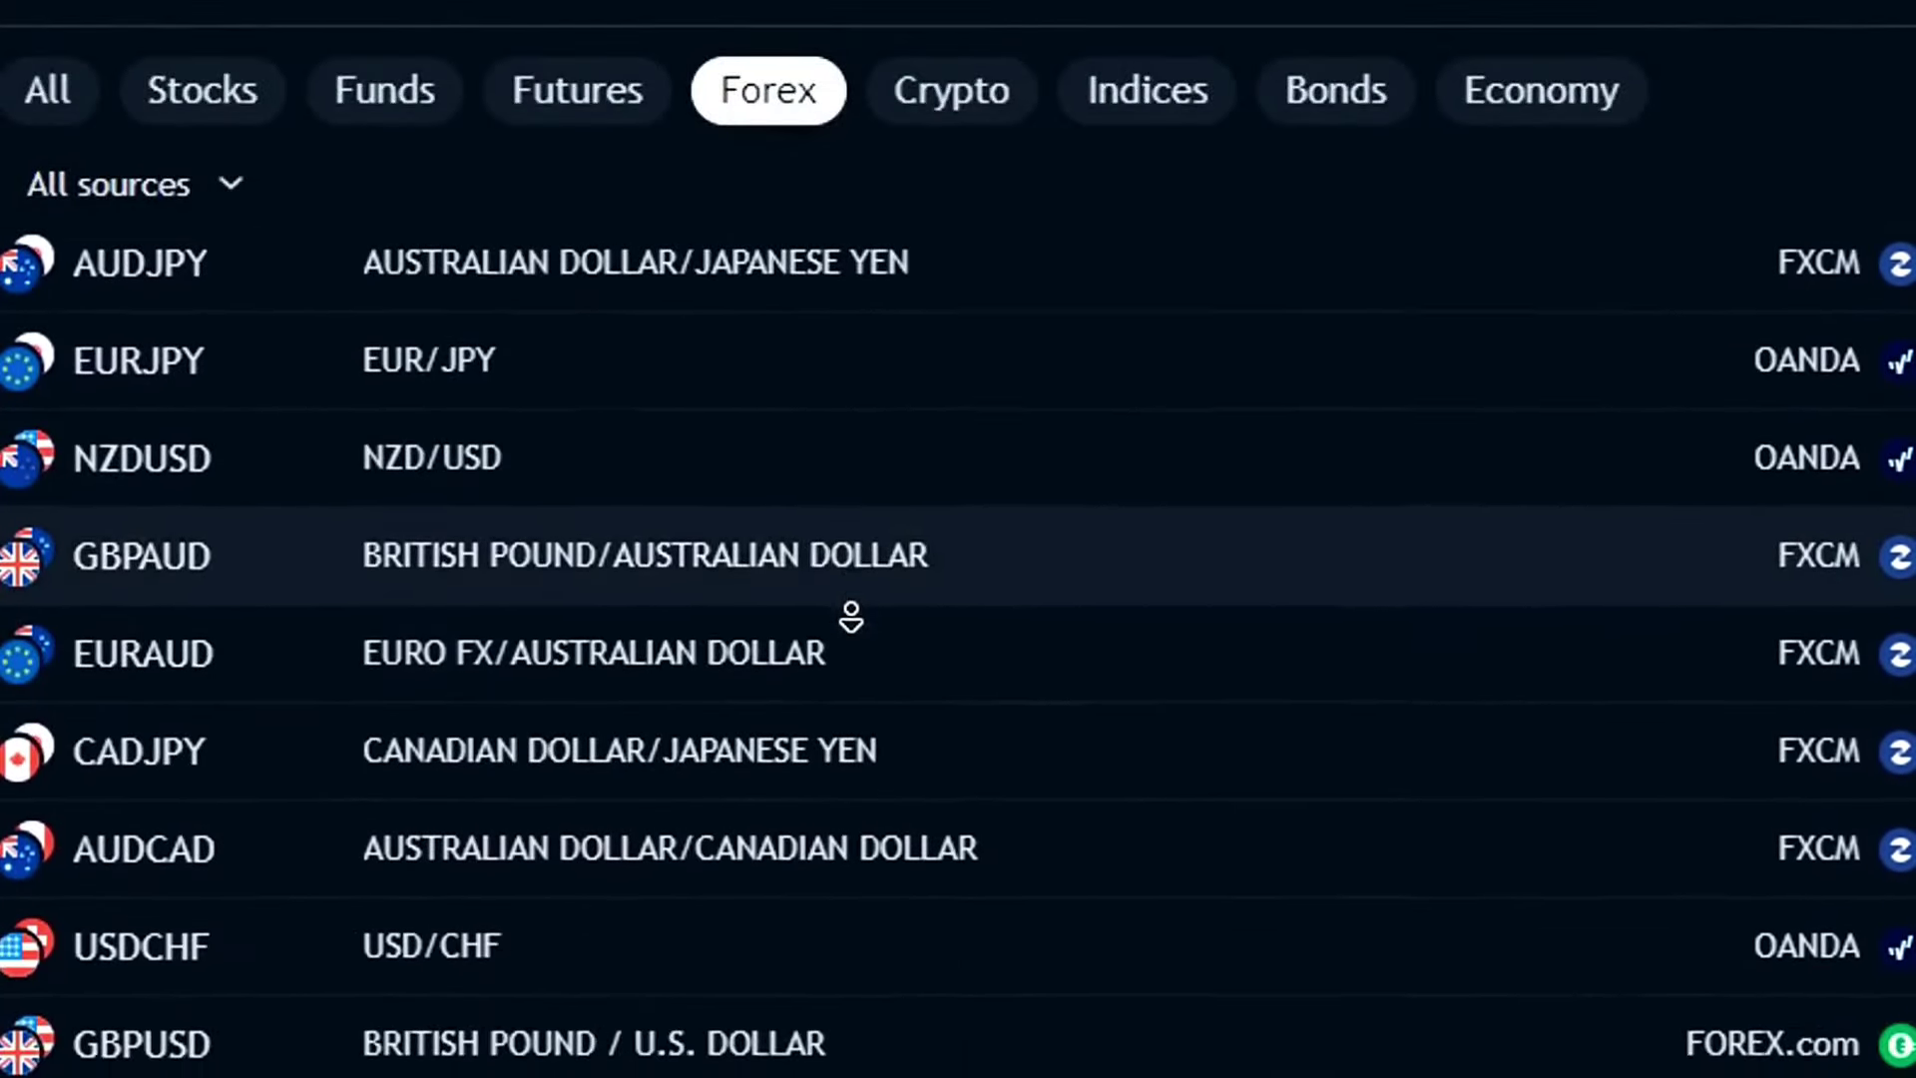
click(850, 617)
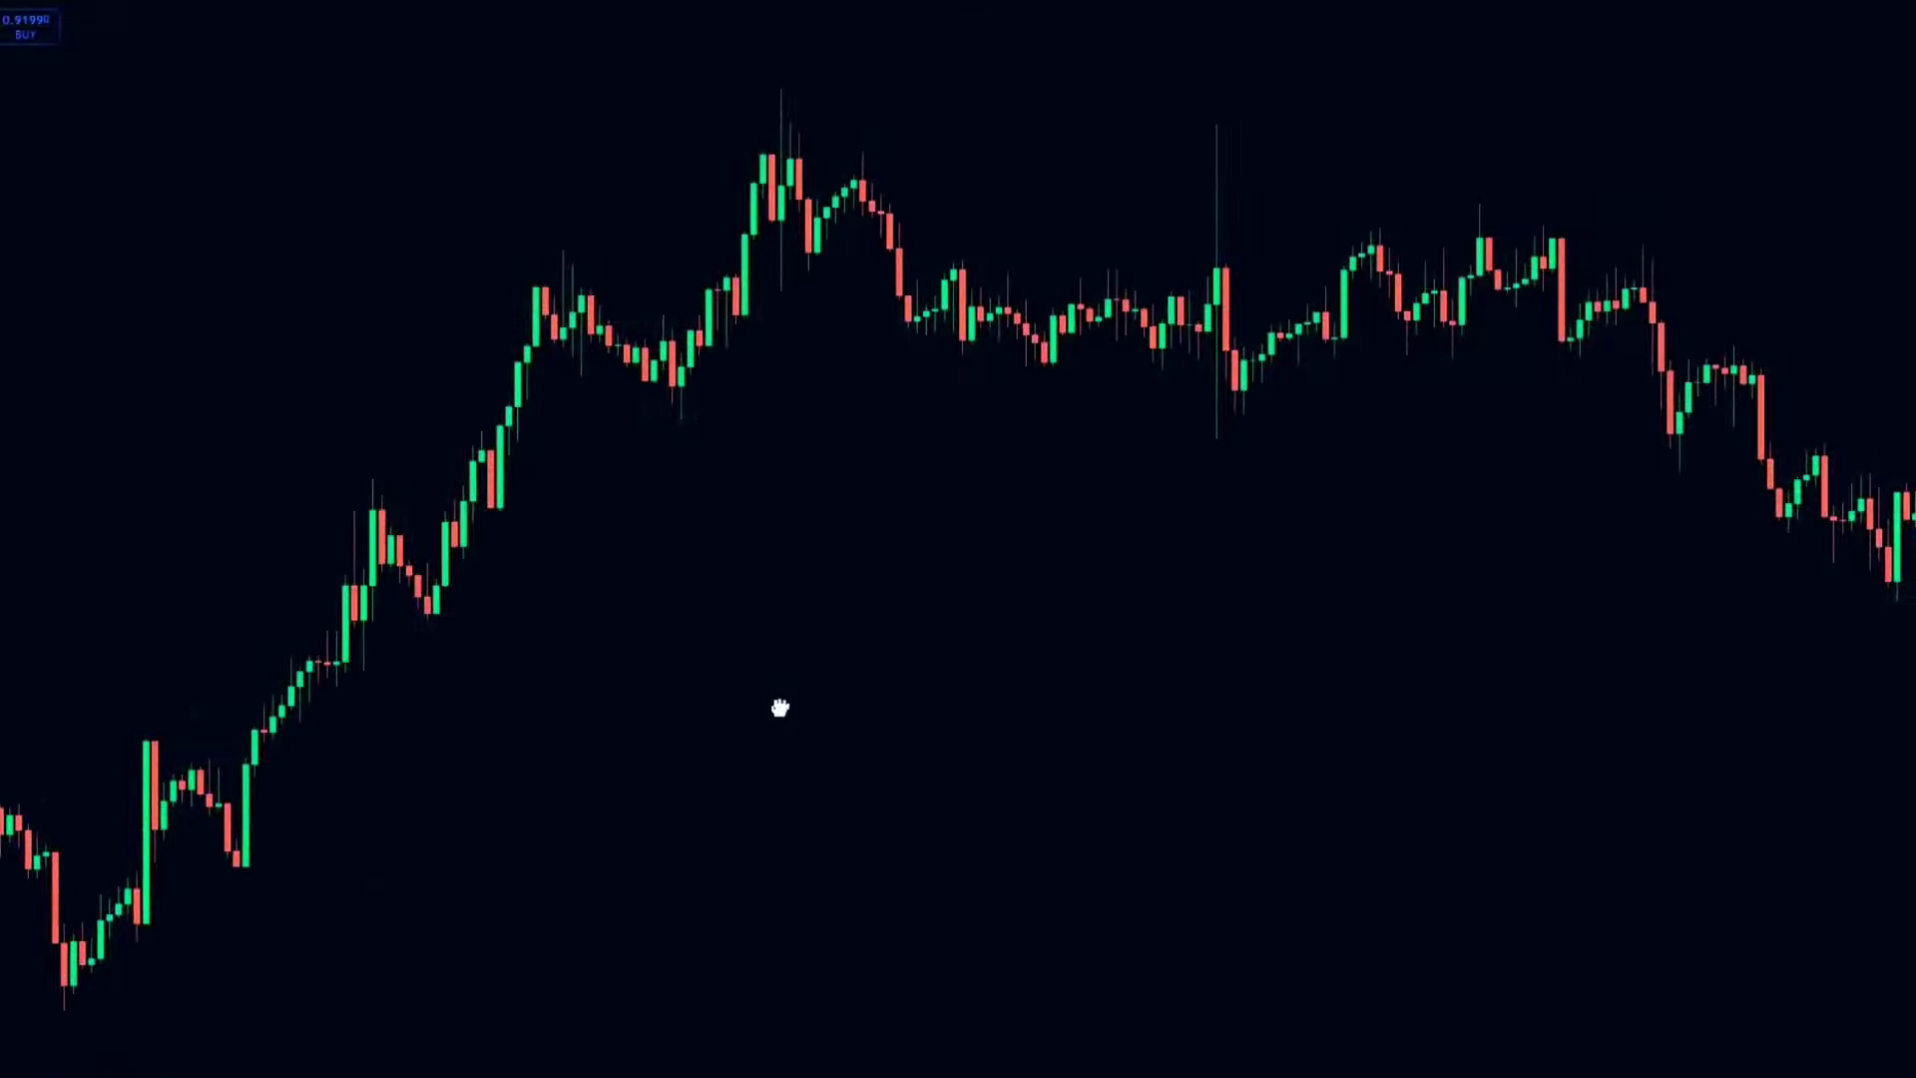
Step: Search the indicators library for "polynomial regression"
click(625, 38)
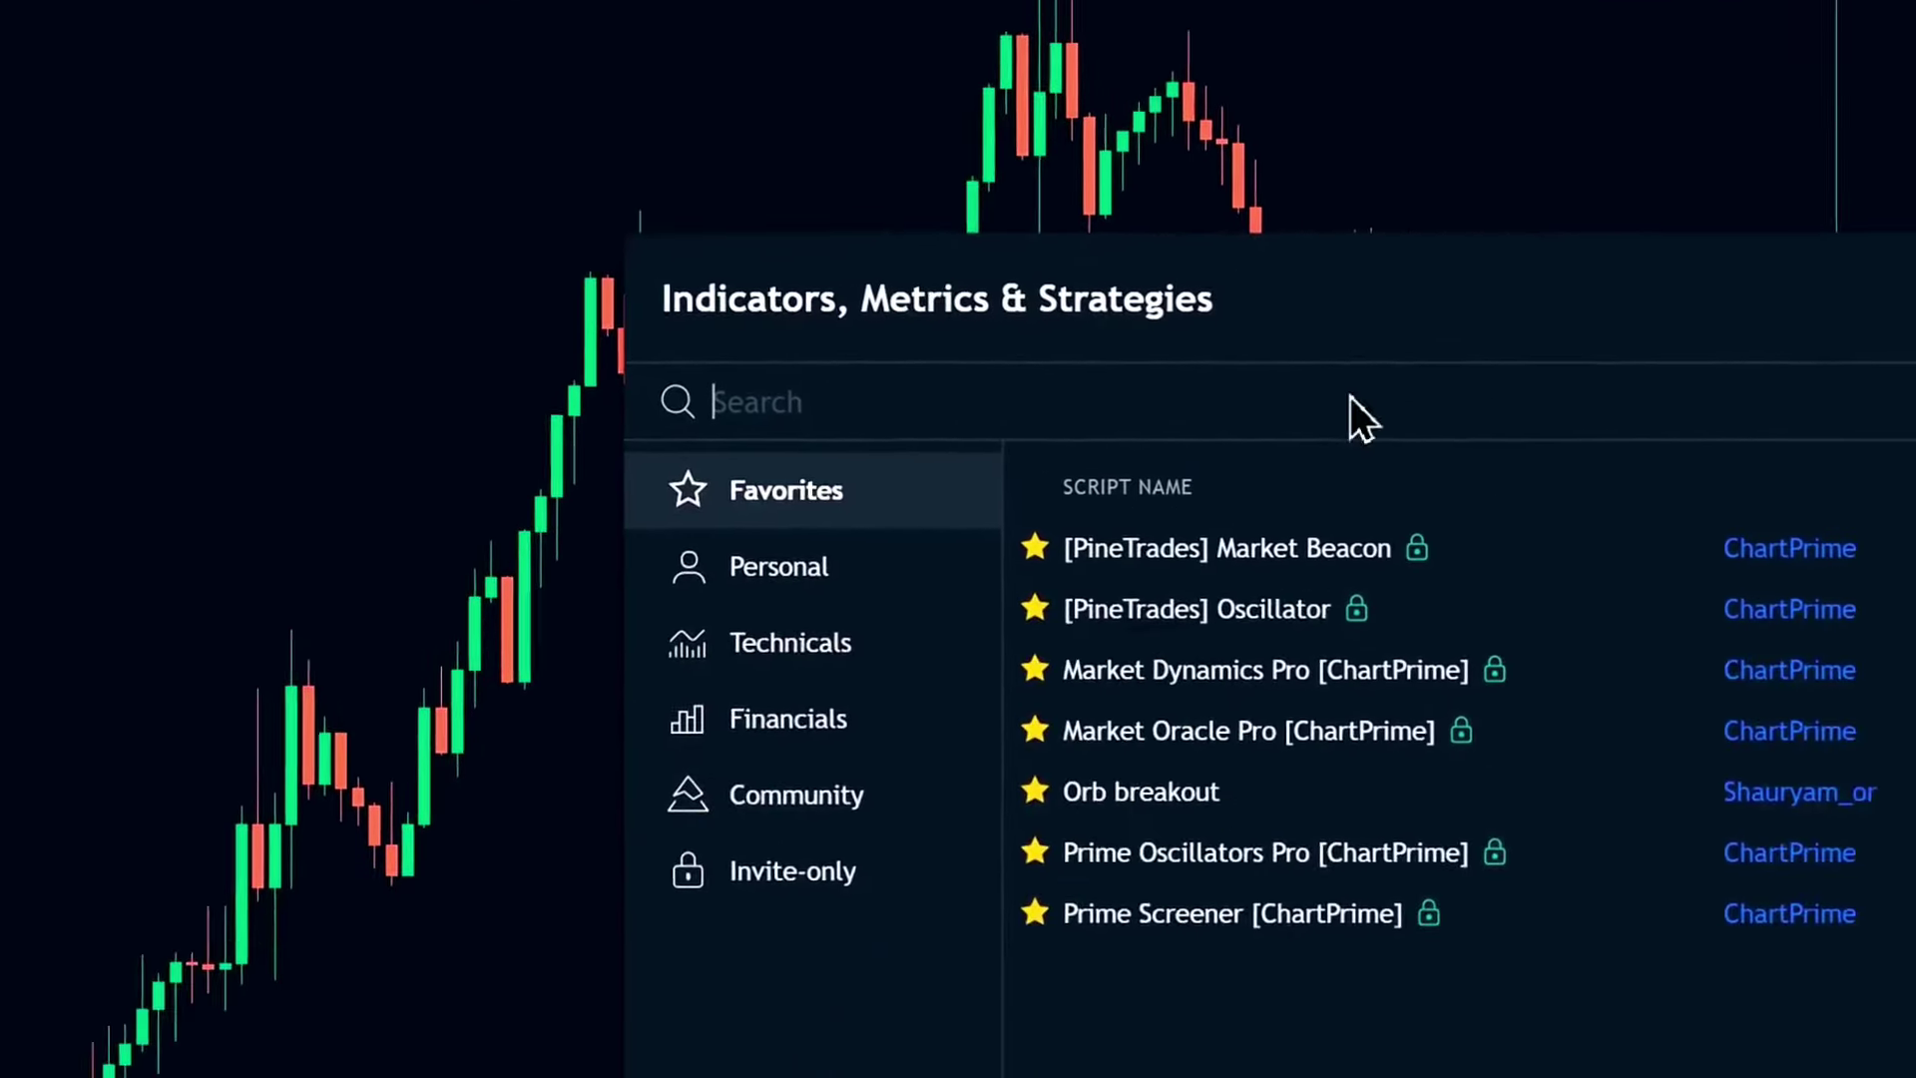
text(polynomia regression)
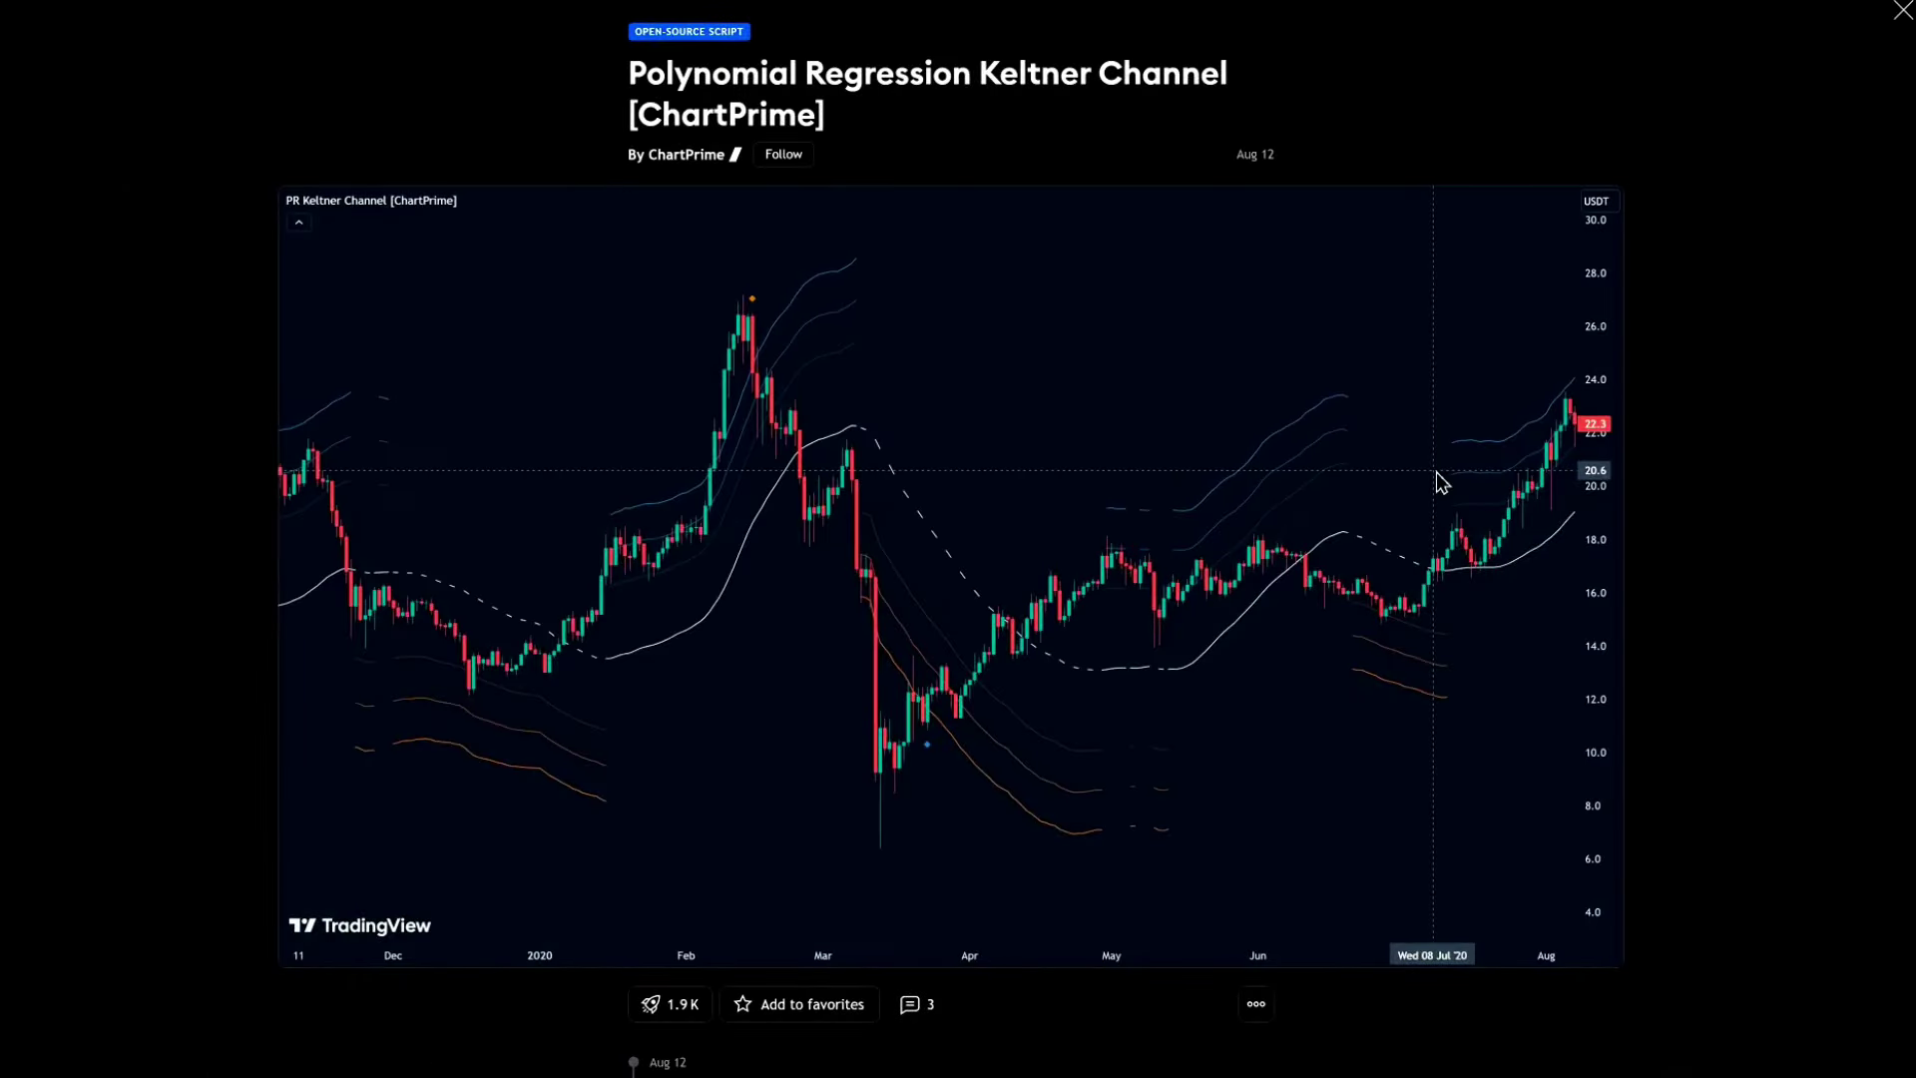
Step: Read the description page of the Polynomial Regression Keltner Channel [ChartPrime] script, including its listed features and example charts
drag(661, 73, 1243, 87)
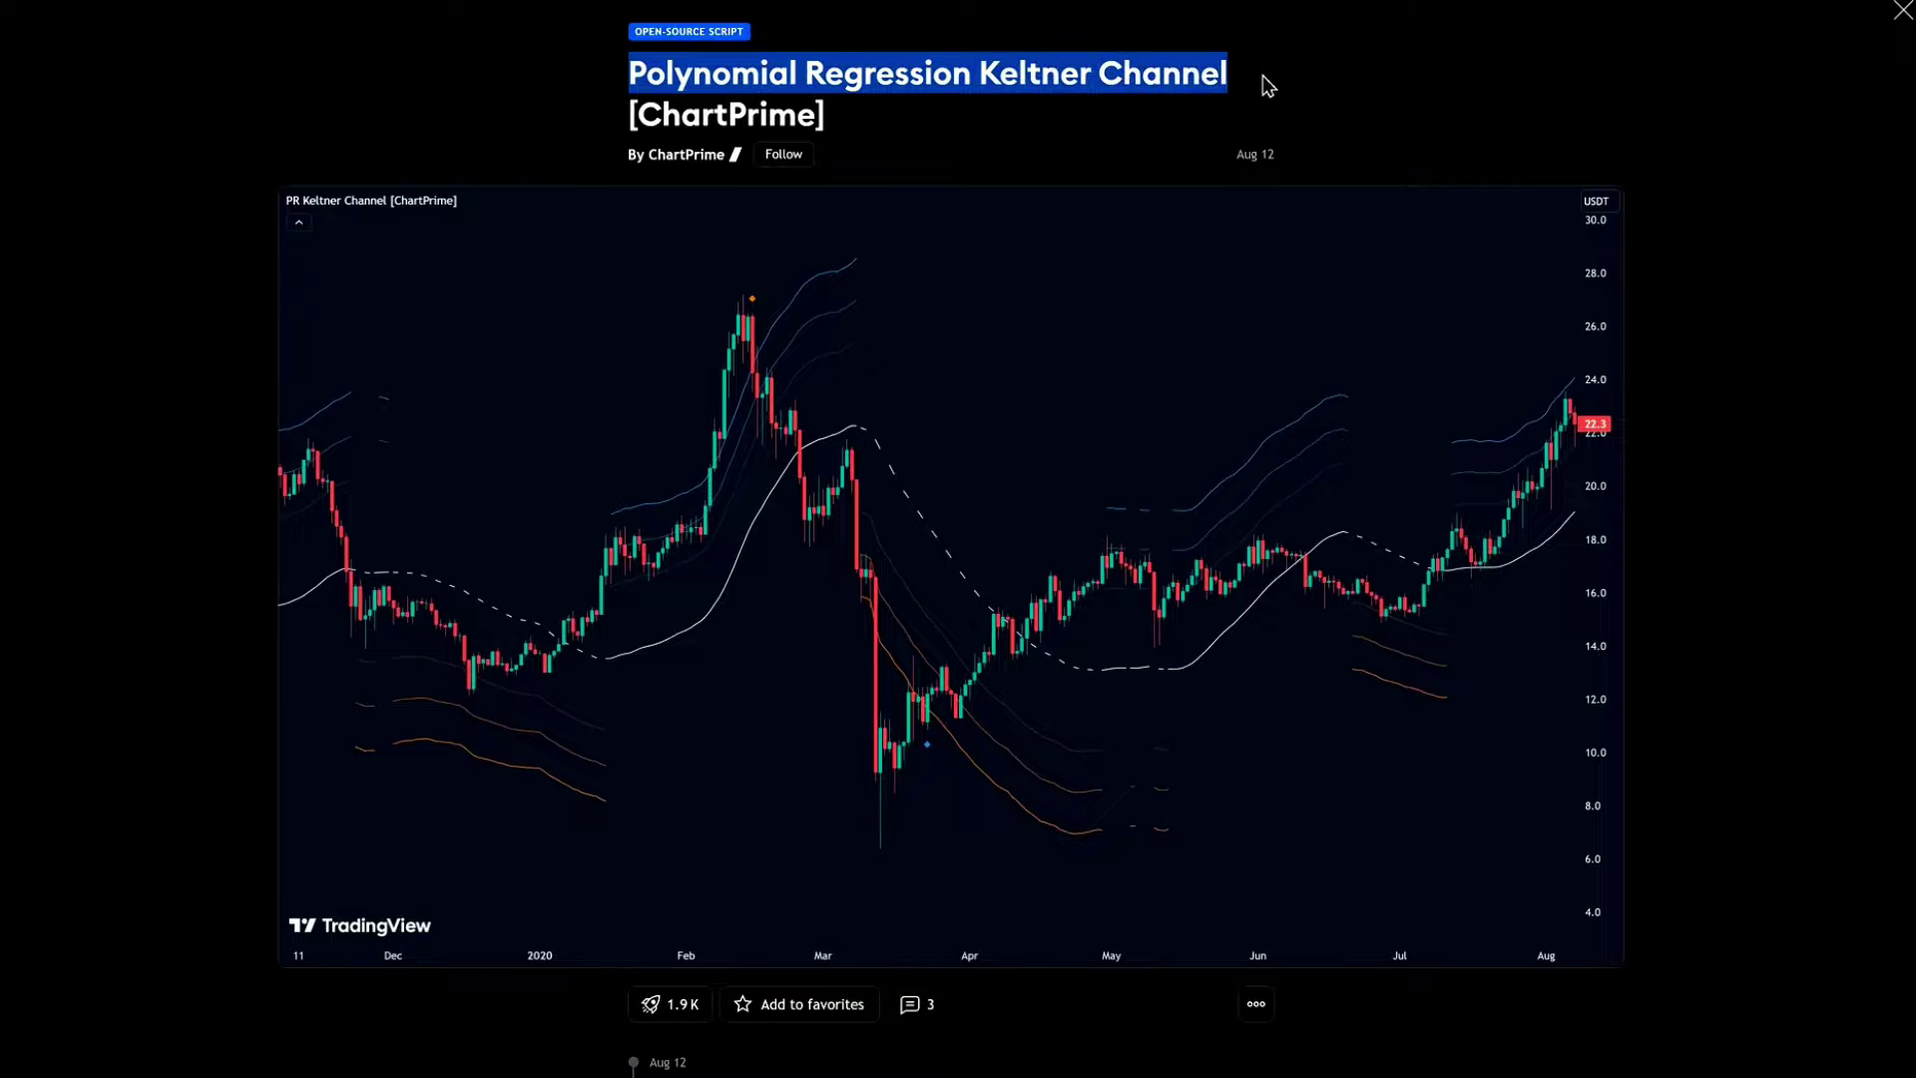
click(1267, 87)
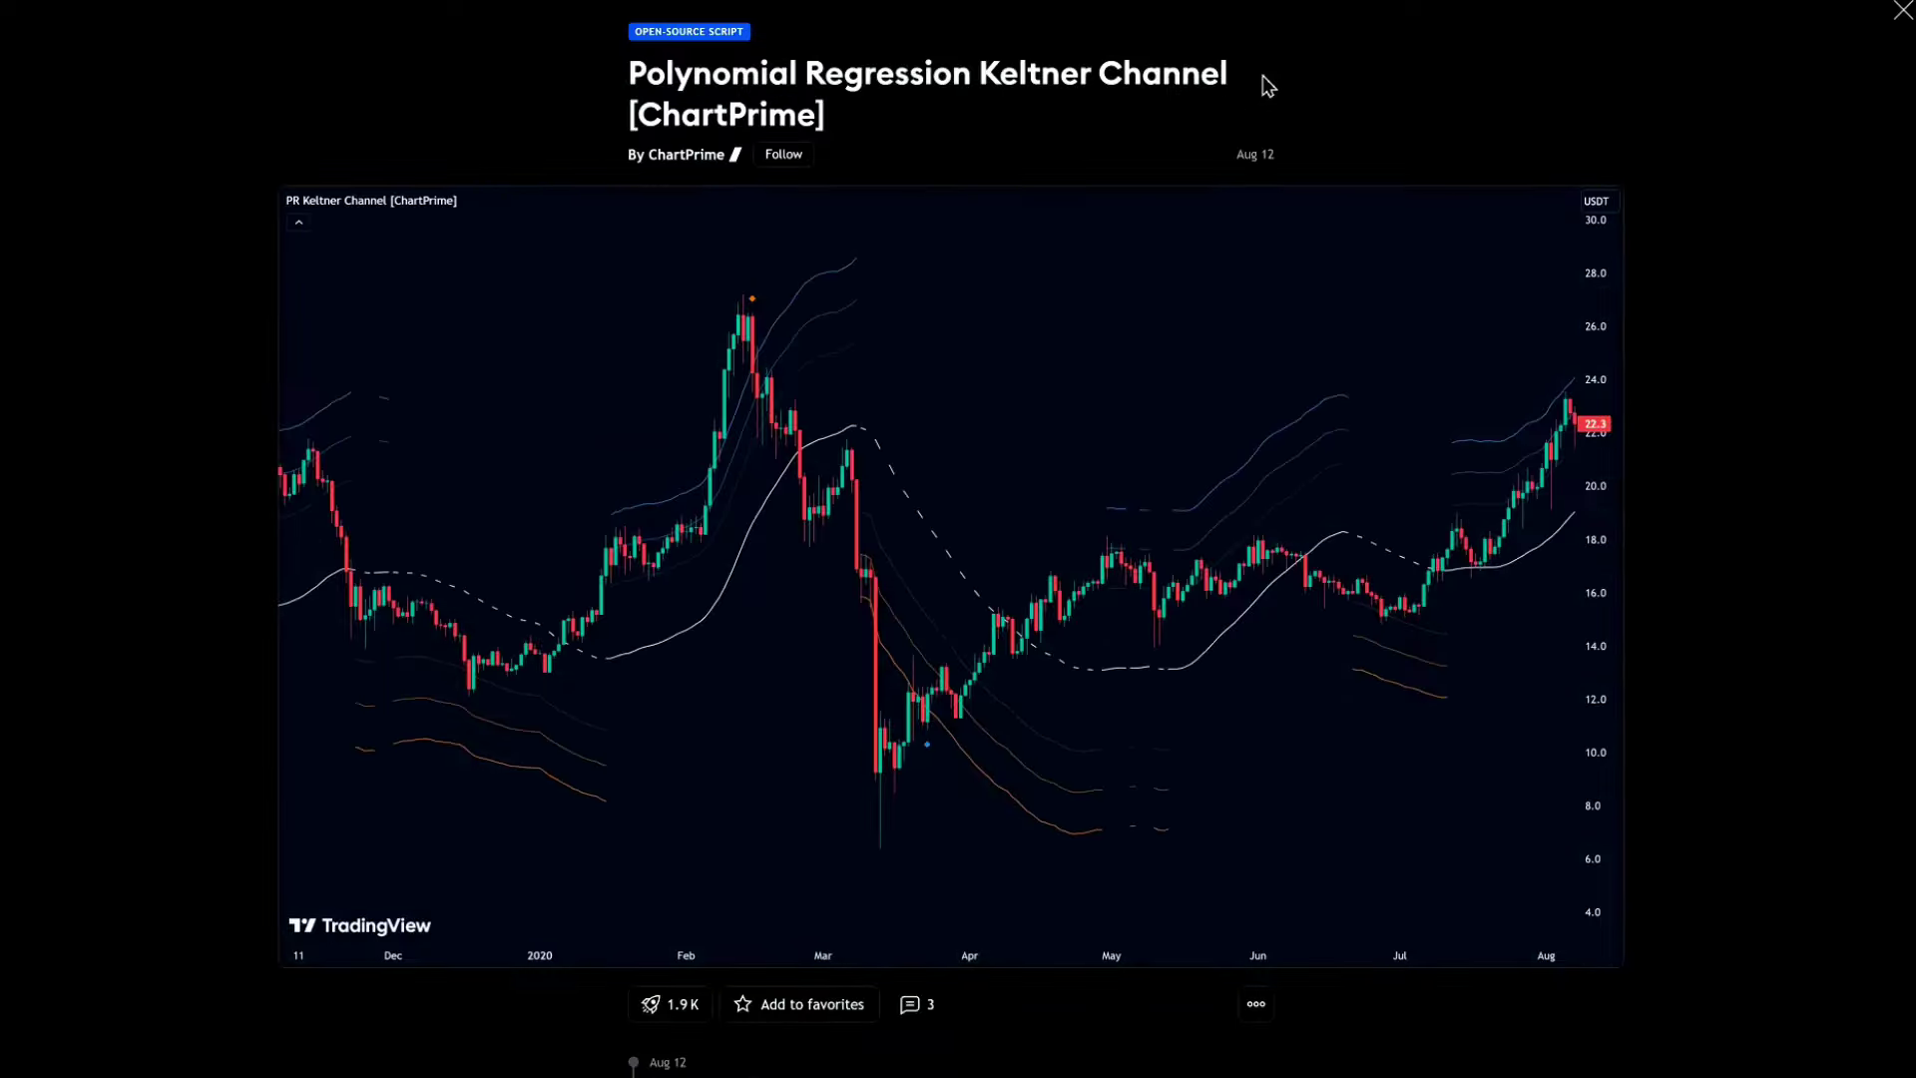
scroll(1682, 332, down, 15)
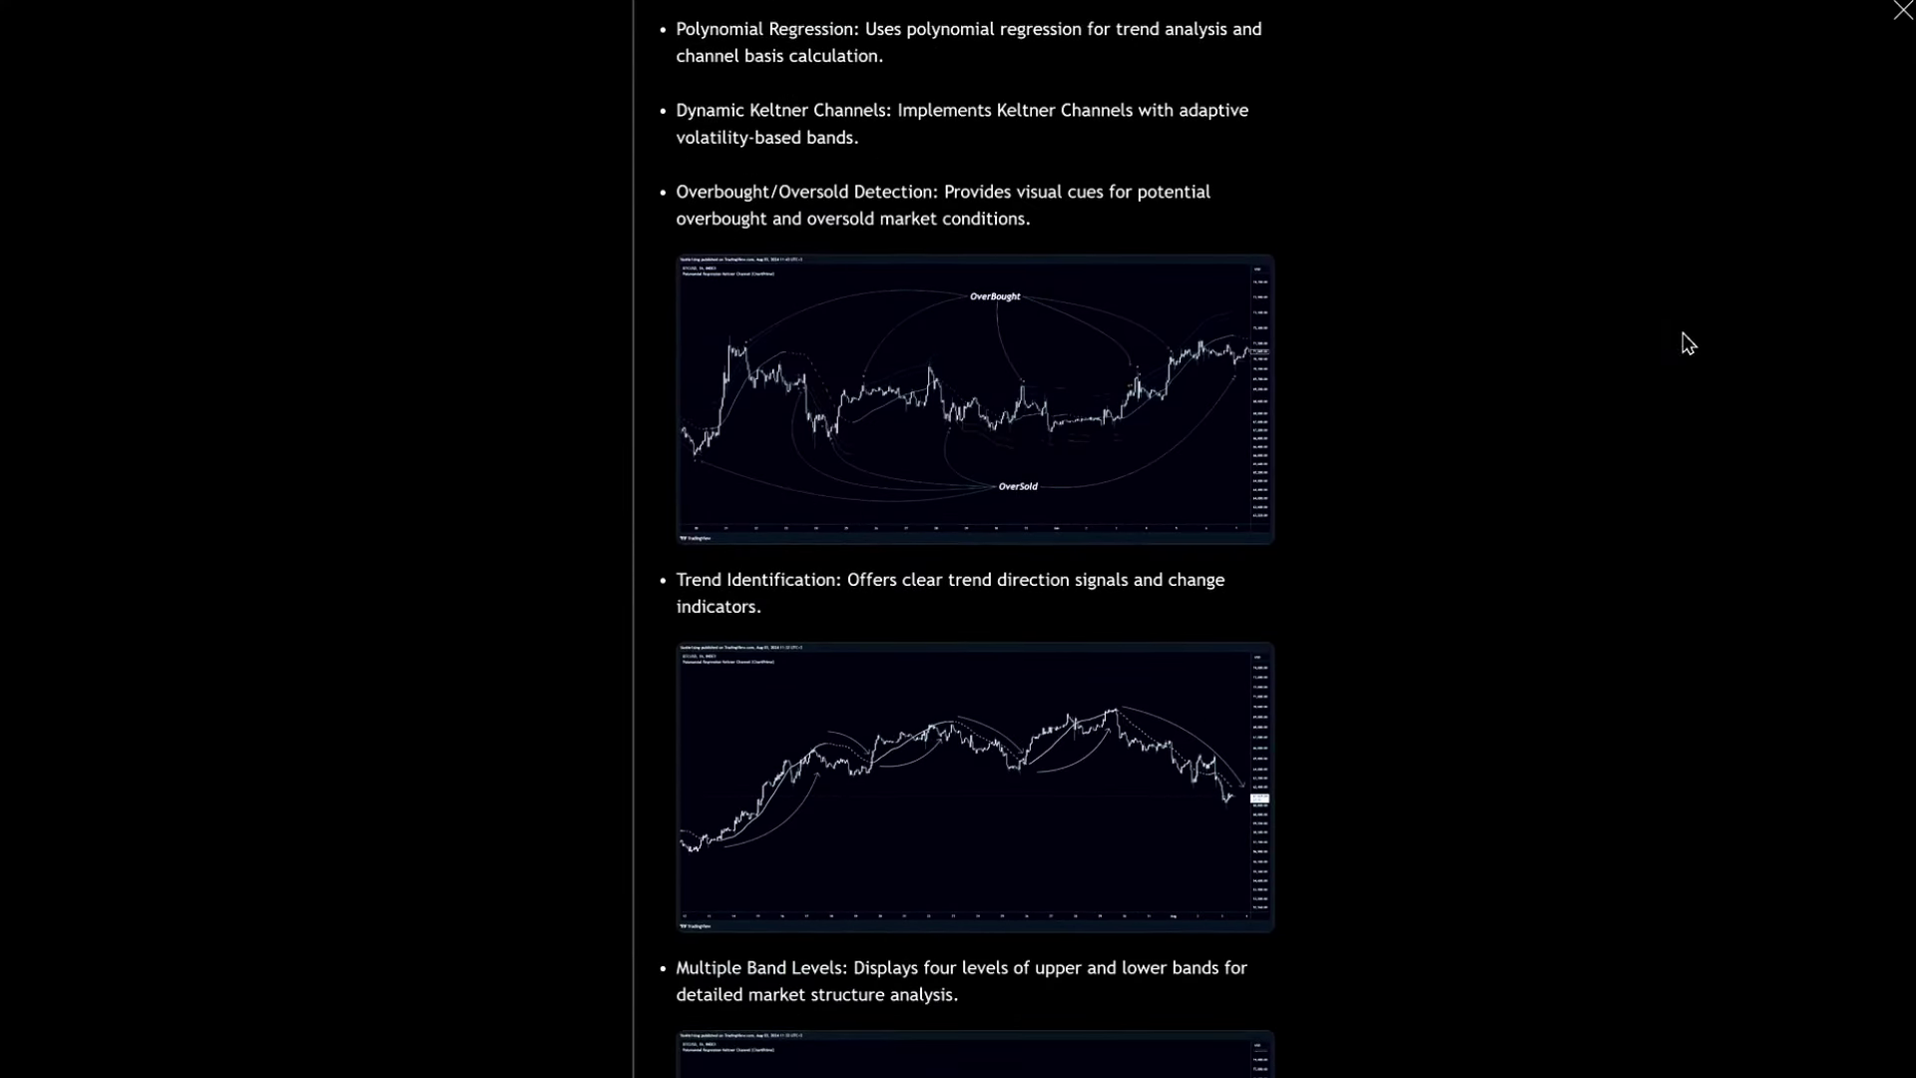
scroll(1683, 332, down, 15)
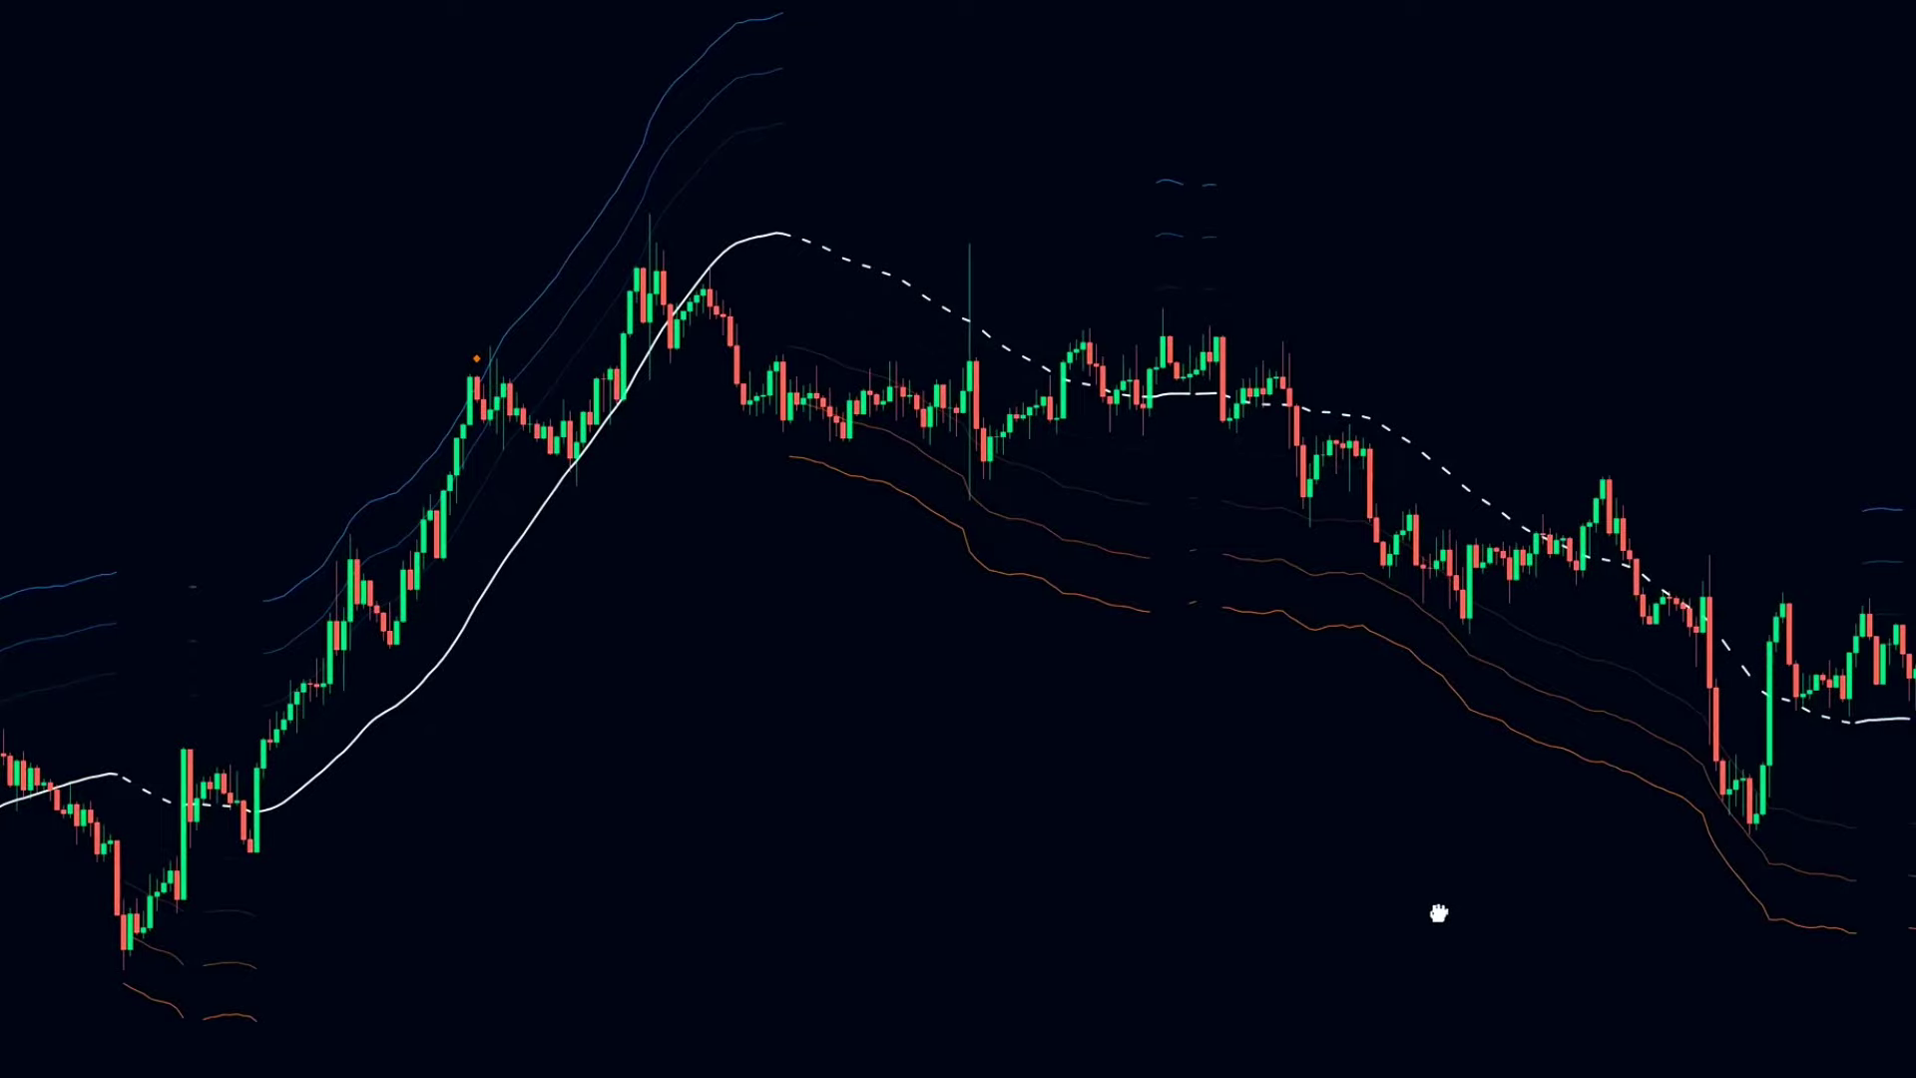
Step: Examine the chart for how the polynomial regression basis line, the upper and lower bands and the diamond signals follow price
drag(1441, 907, 1353, 914)
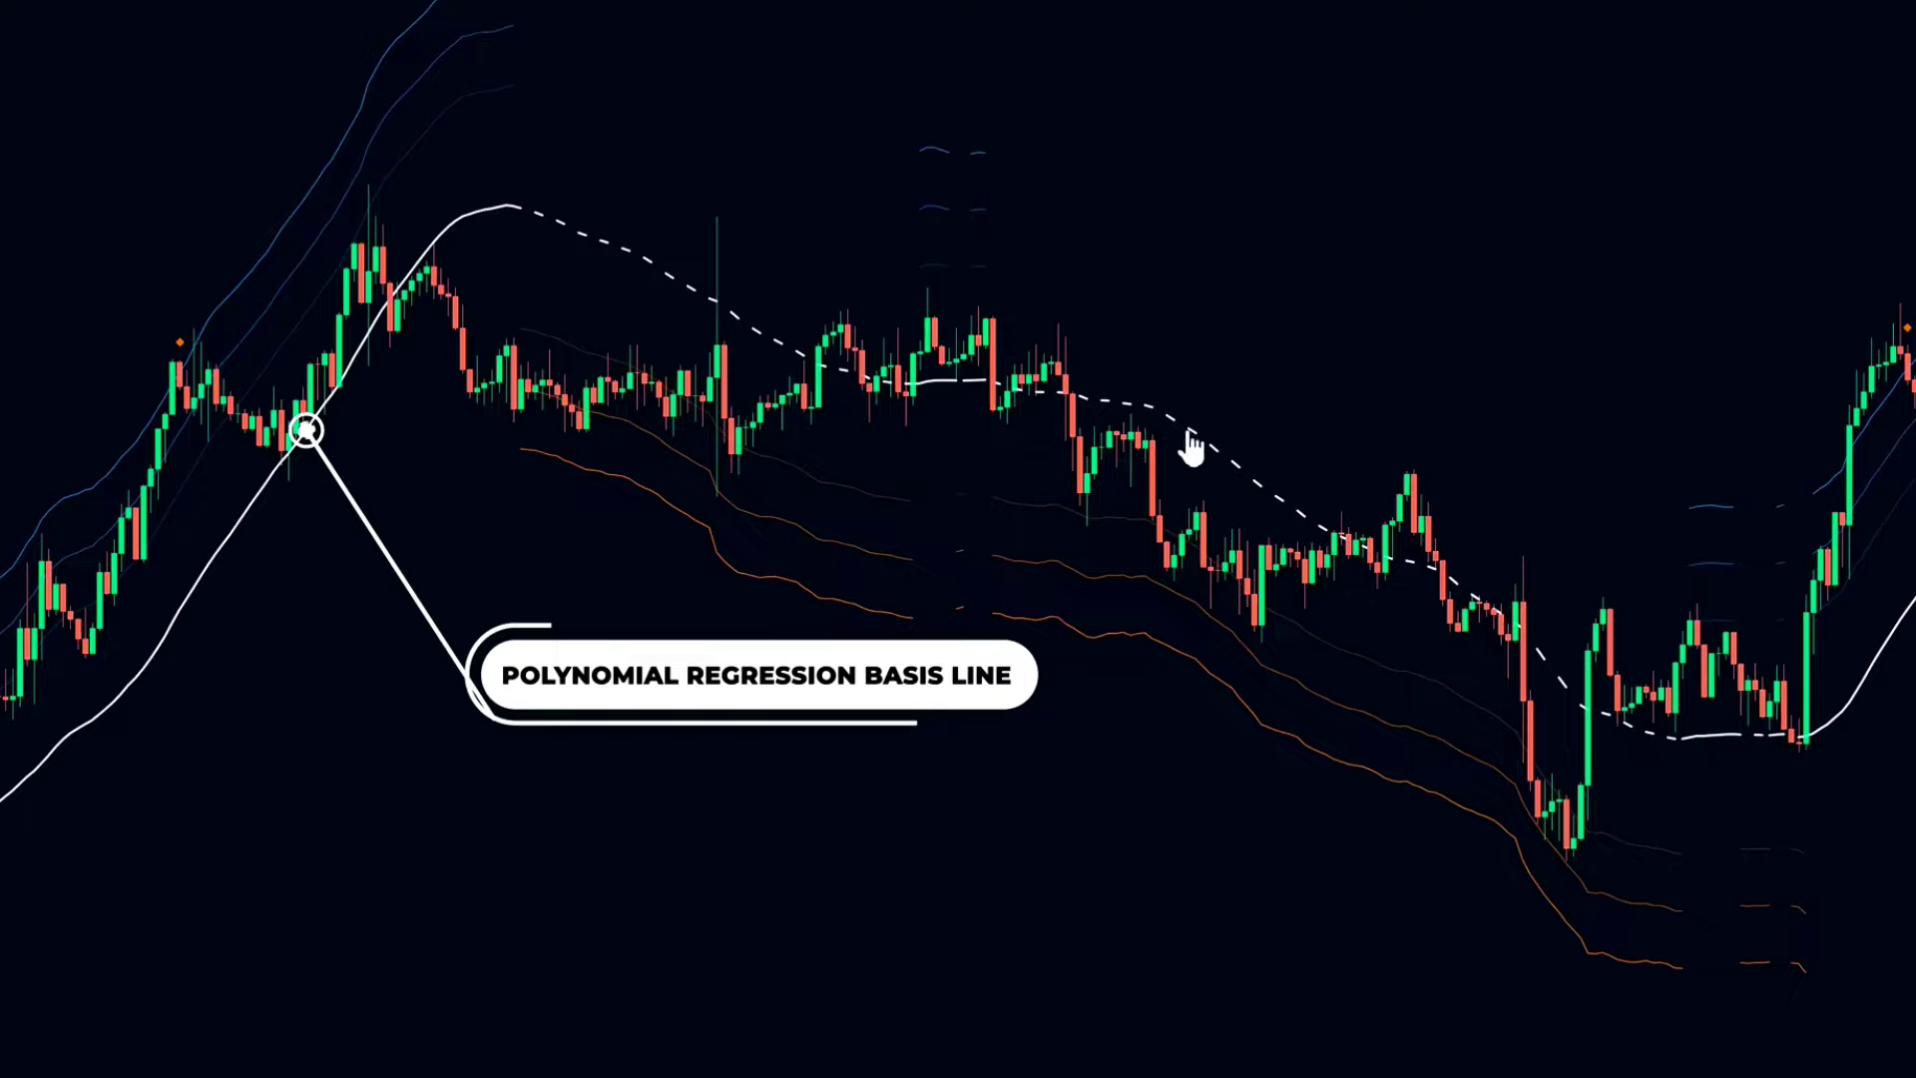
drag(1296, 396, 1345, 398)
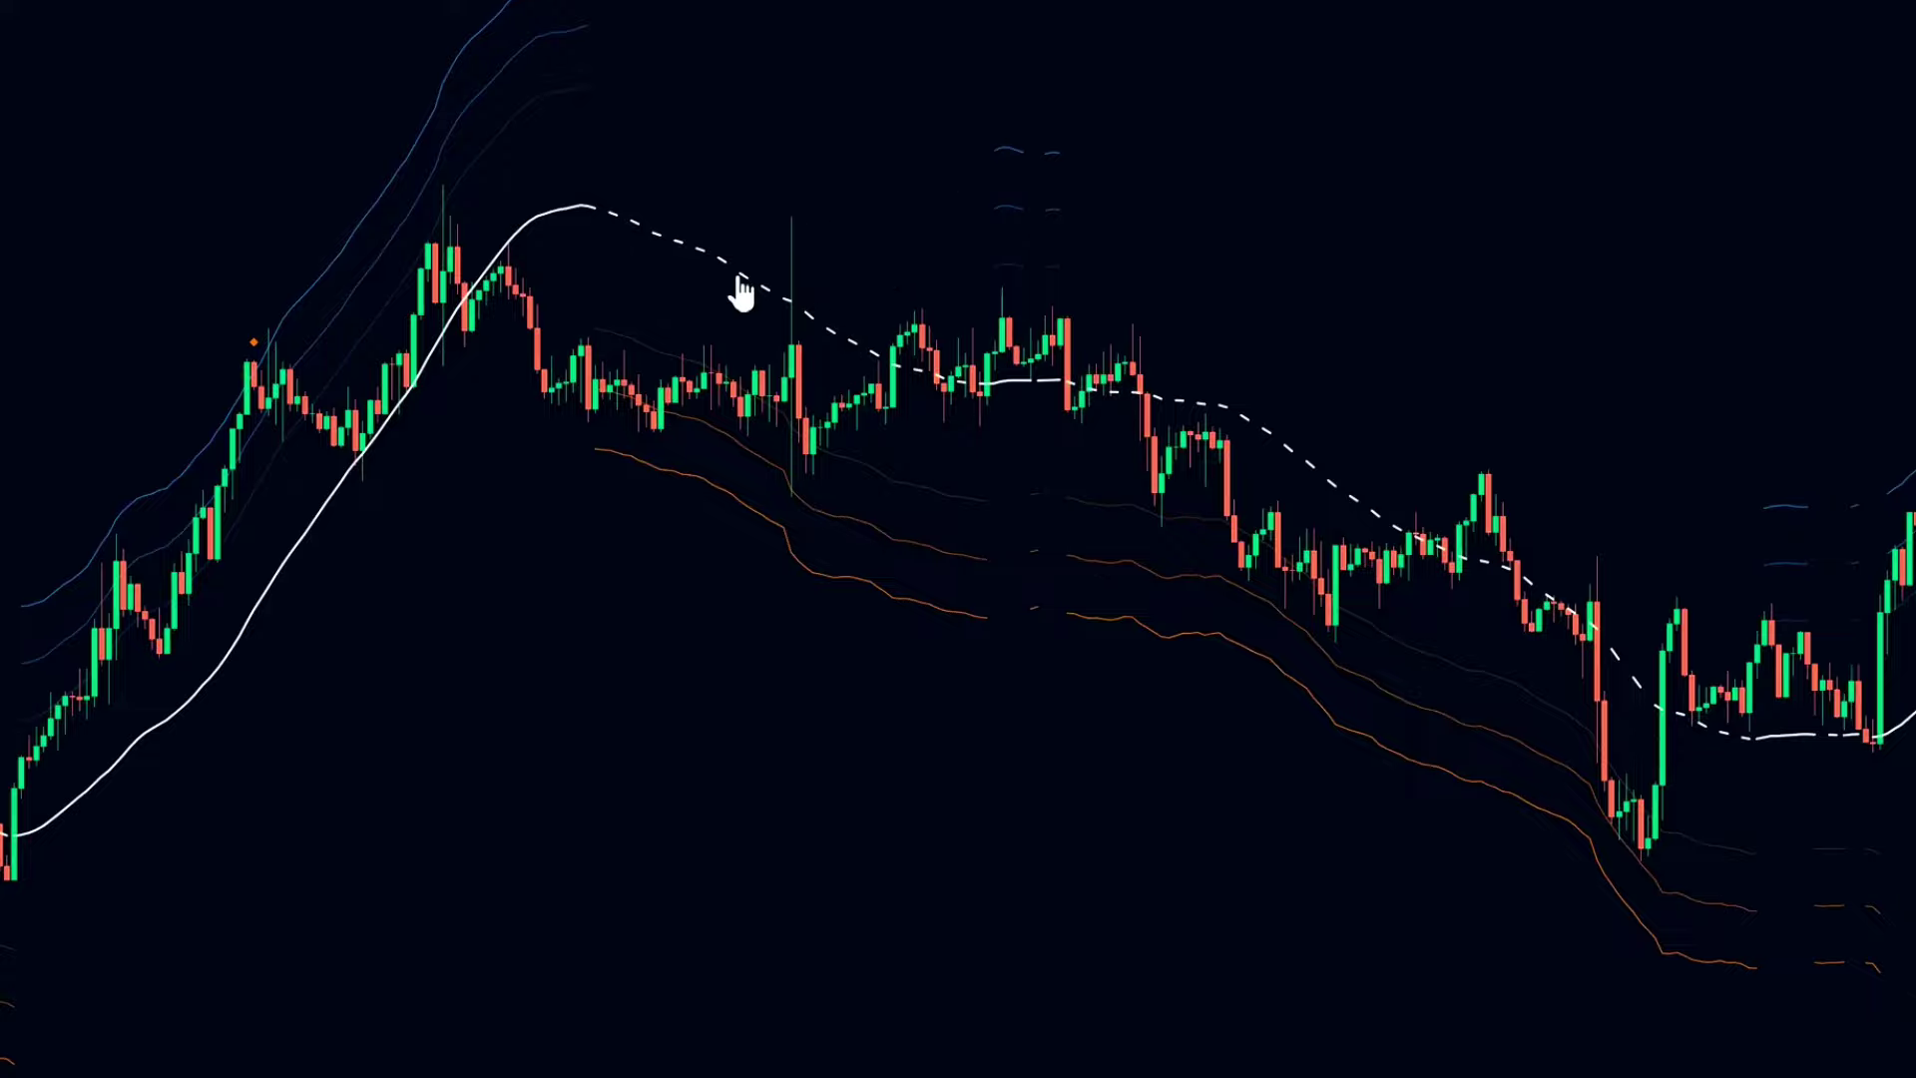
drag(1387, 788, 1693, 812)
scroll(1079, 628, up, 2)
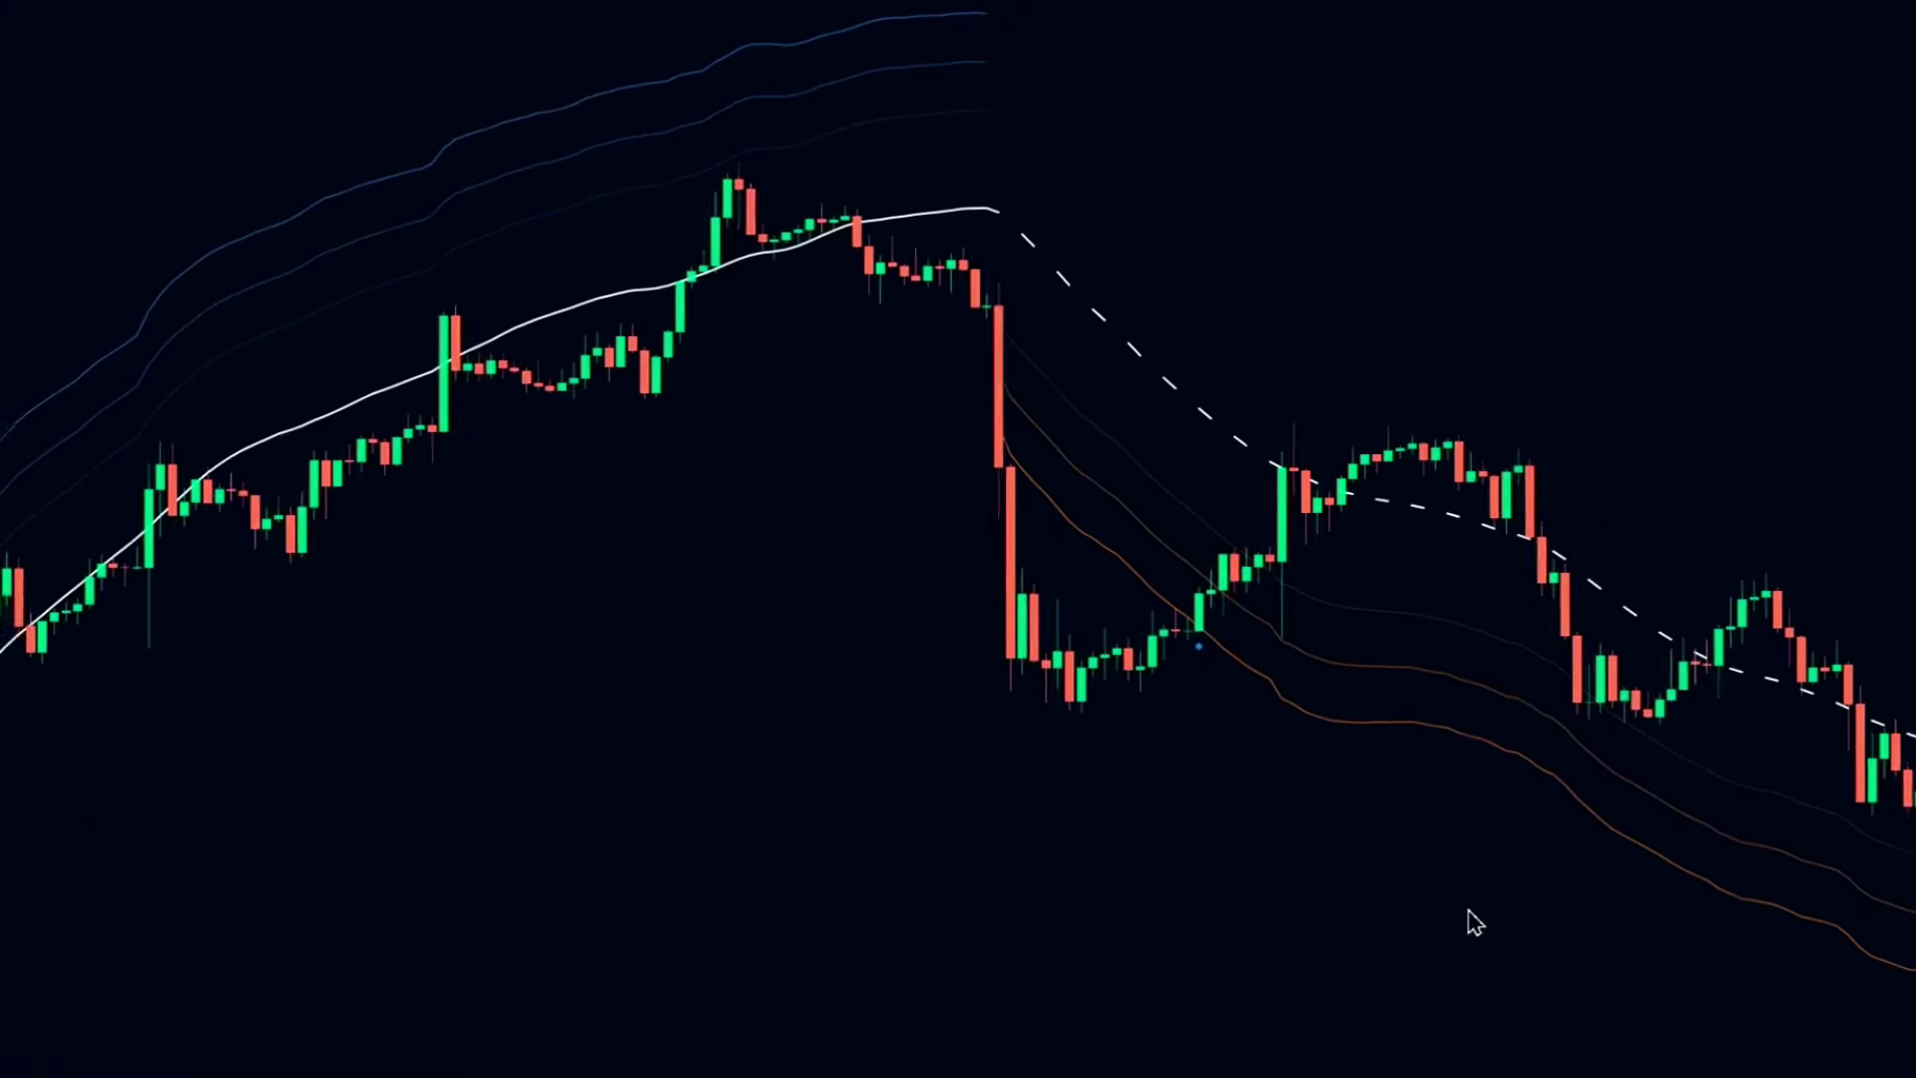
scroll(1016, 577, up, 3)
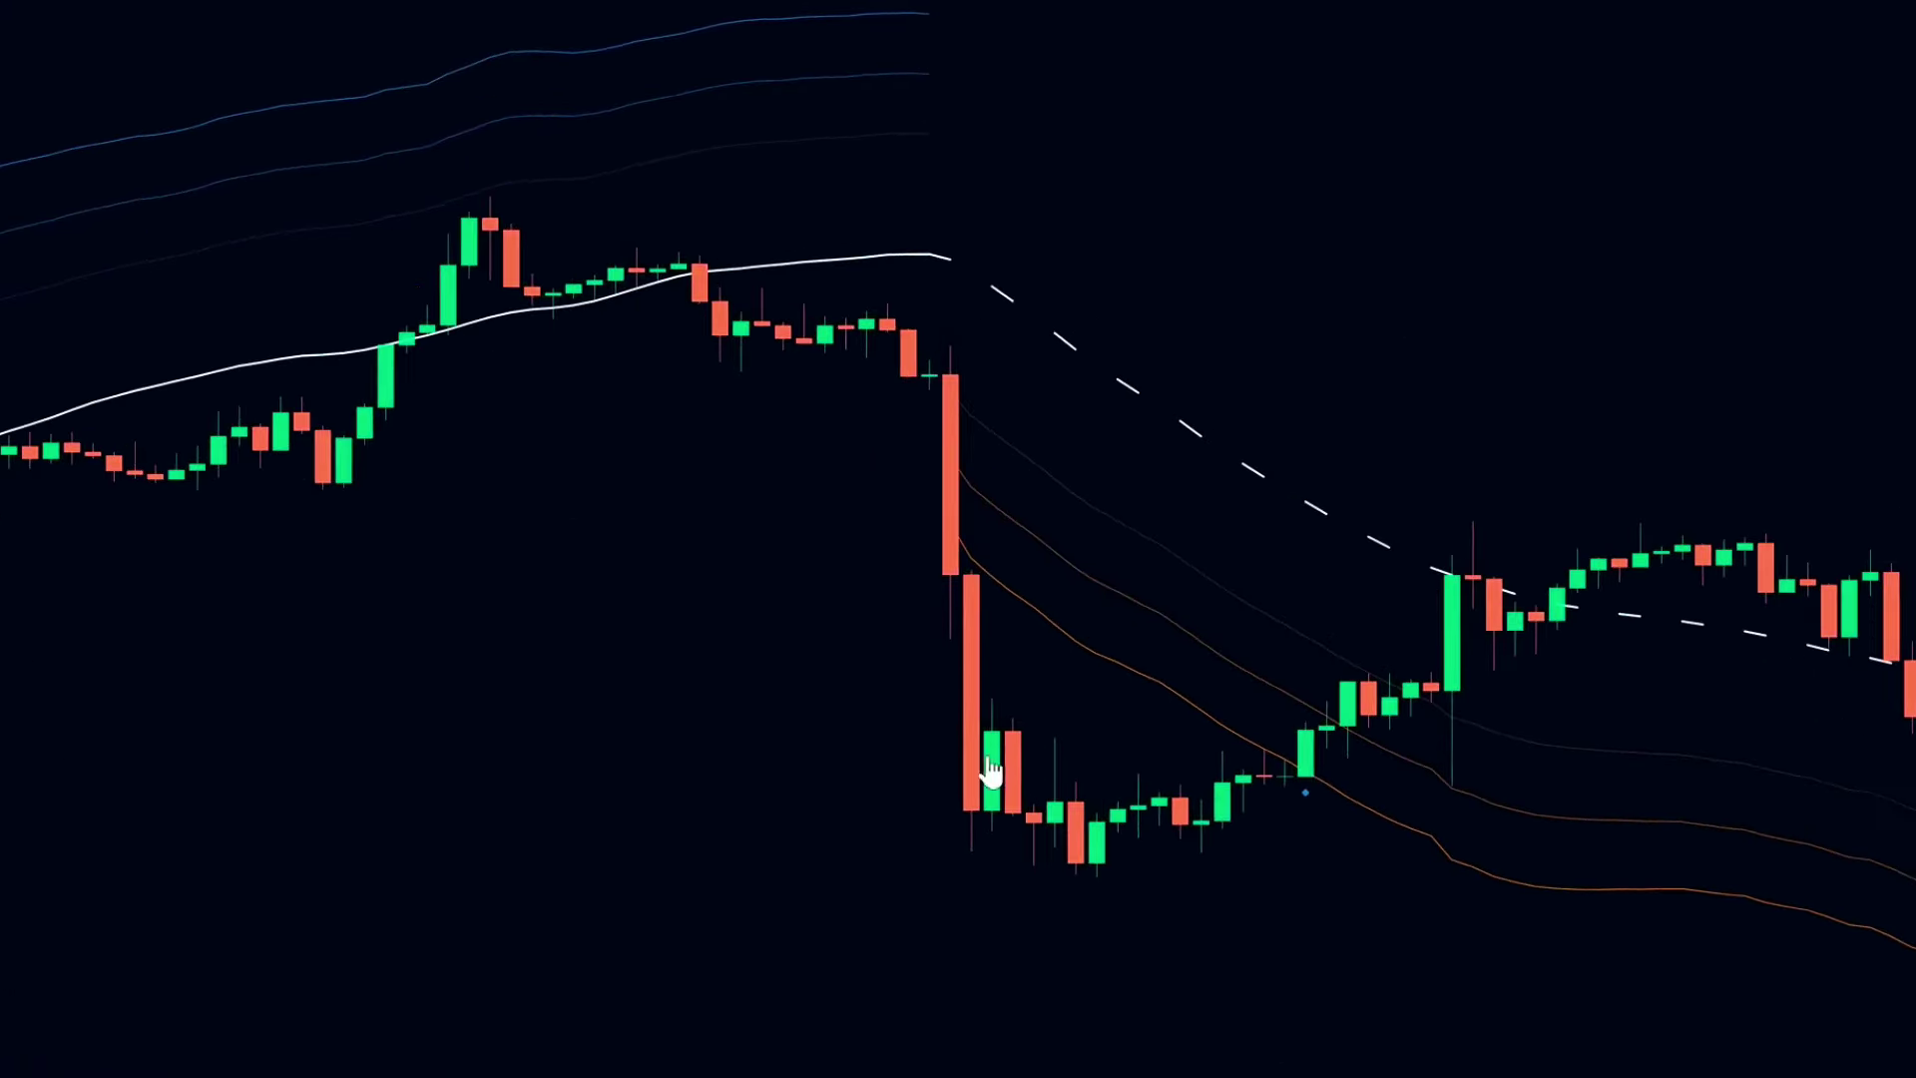
scroll(1098, 828, down, 2)
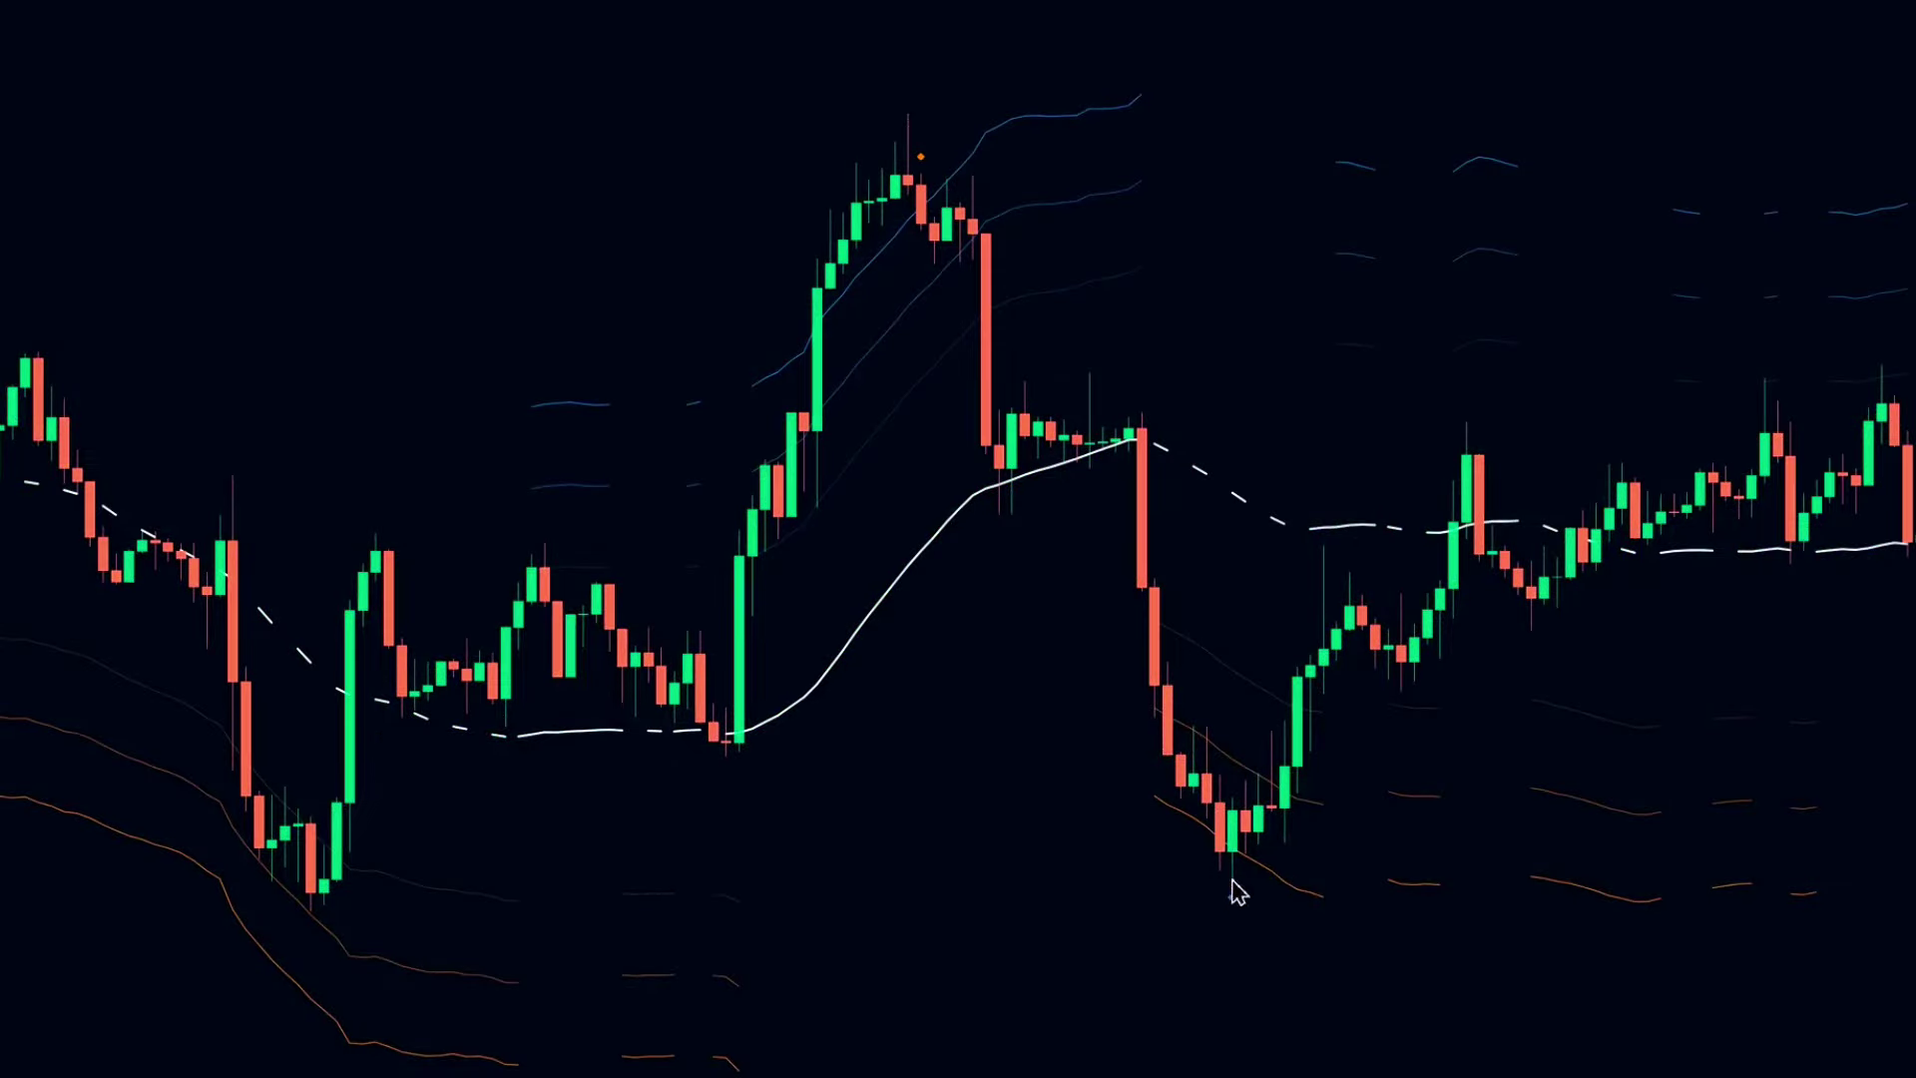
Step: Place a short position with a 1:1 risk/reward ratio after the orange diamond at the price peak and shorten its width
drag(1219, 940, 1073, 968)
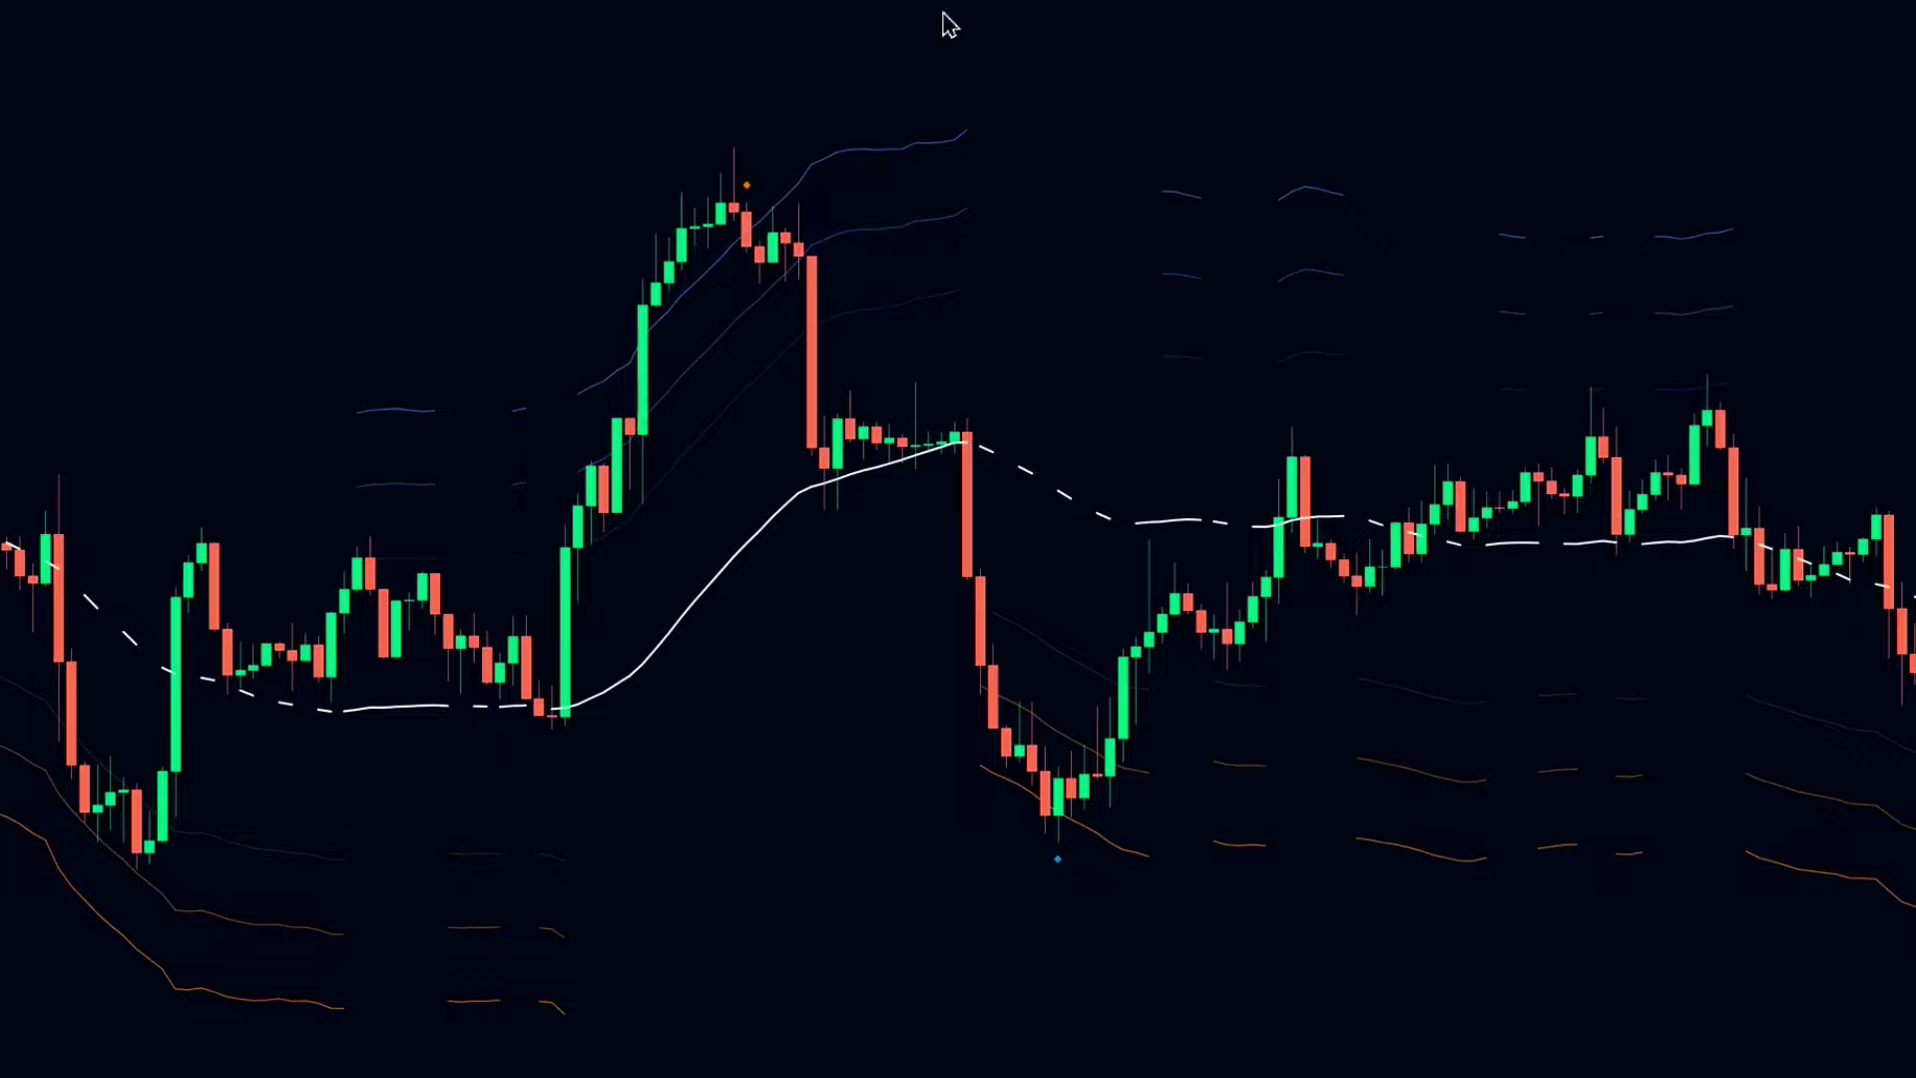
click(759, 248)
drag(1095, 255, 864, 280)
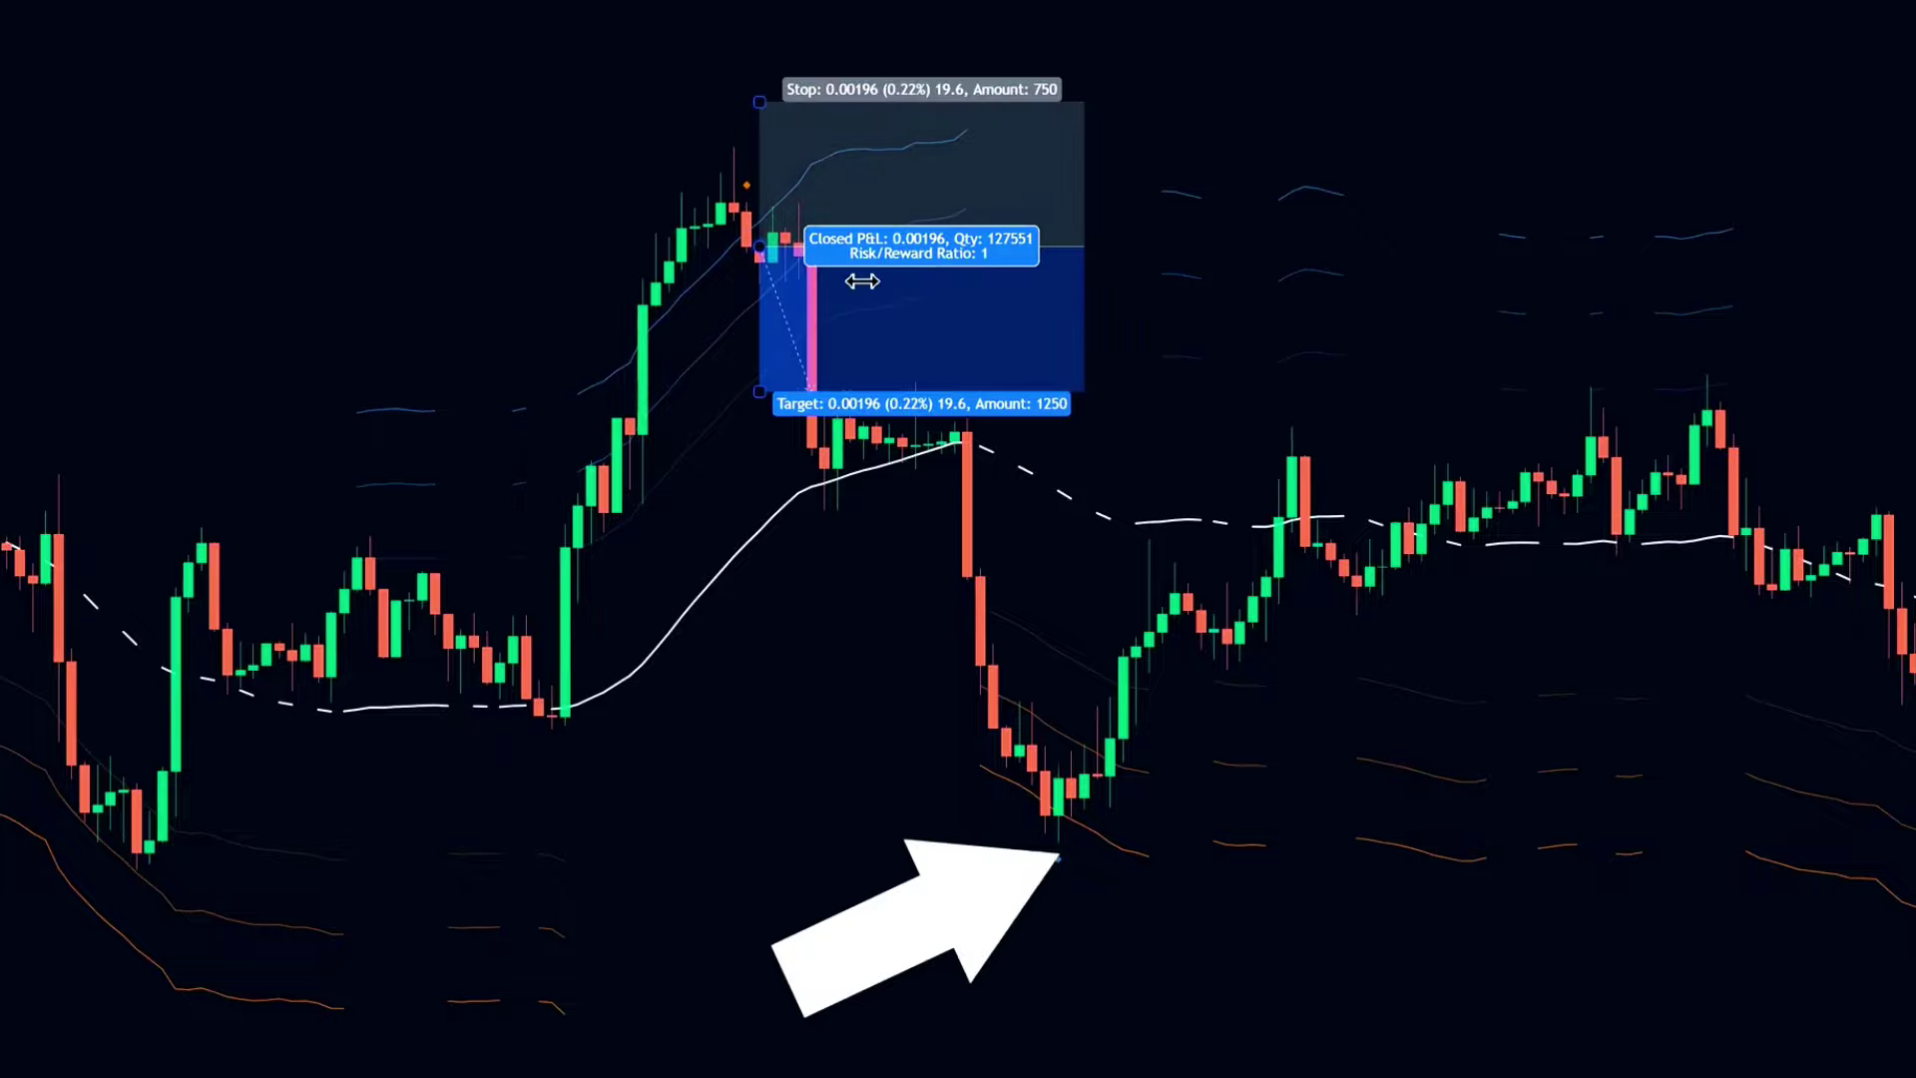
click(1065, 849)
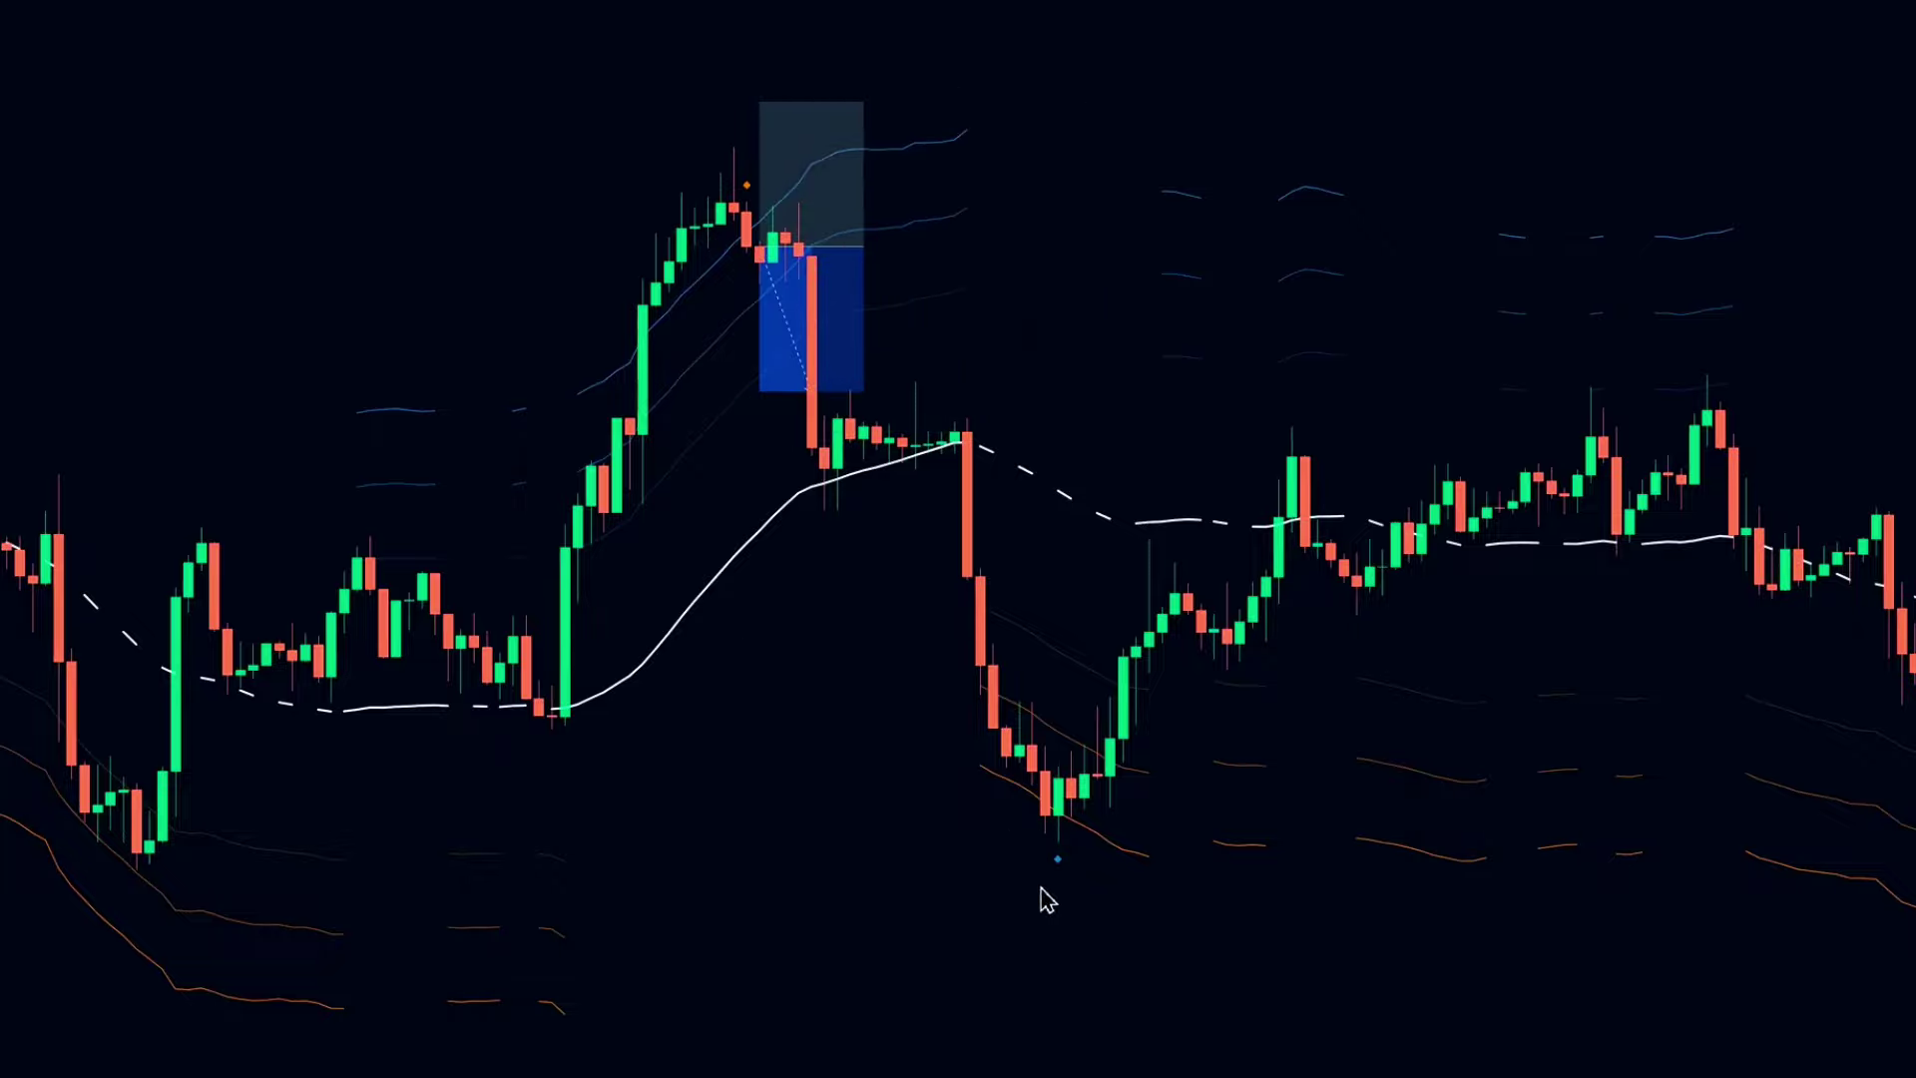
Step: Place a long position just after the blue diamond at the price low and raise its target above the basis line
click(1072, 776)
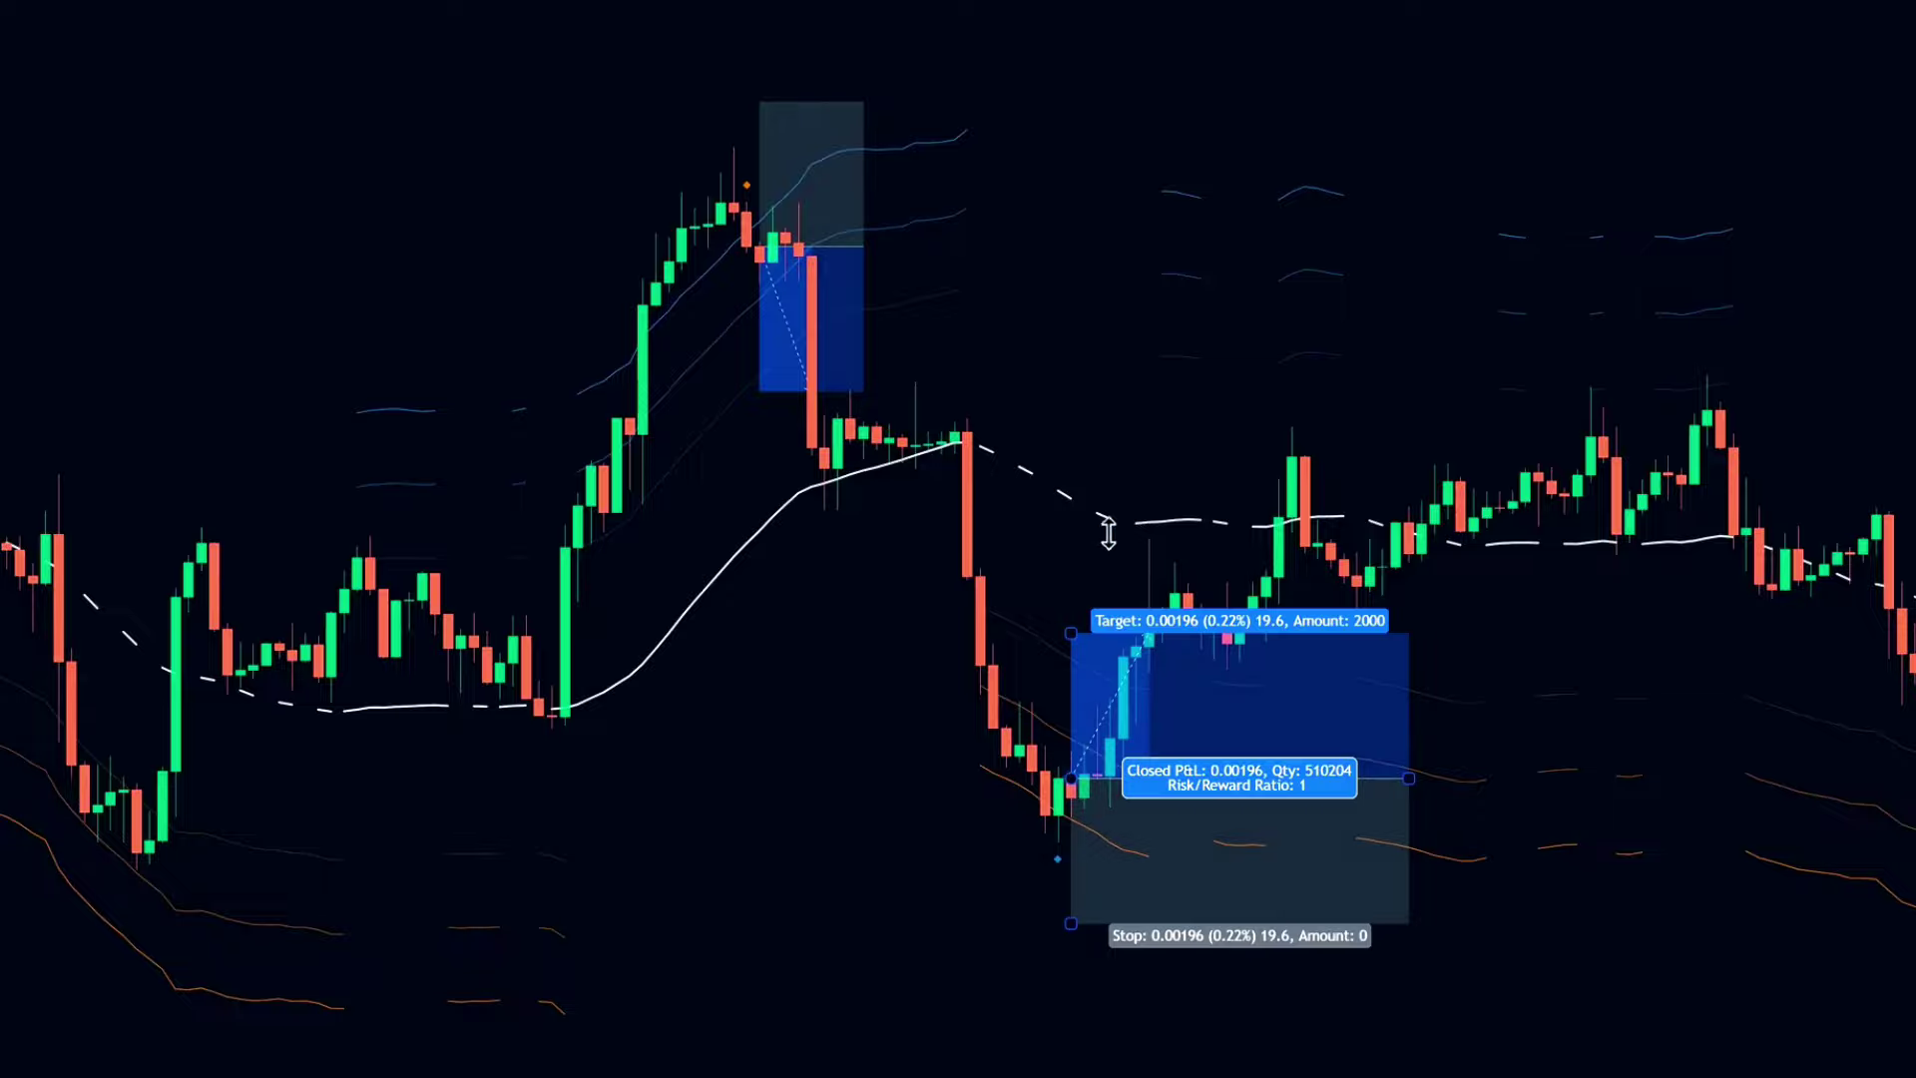
drag(1108, 534, 1107, 487)
Step: Open the settings of the PR Keltner Channel [ChartPrime] indicator and move the dialog clear of the candles
drag(1550, 920, 629, 836)
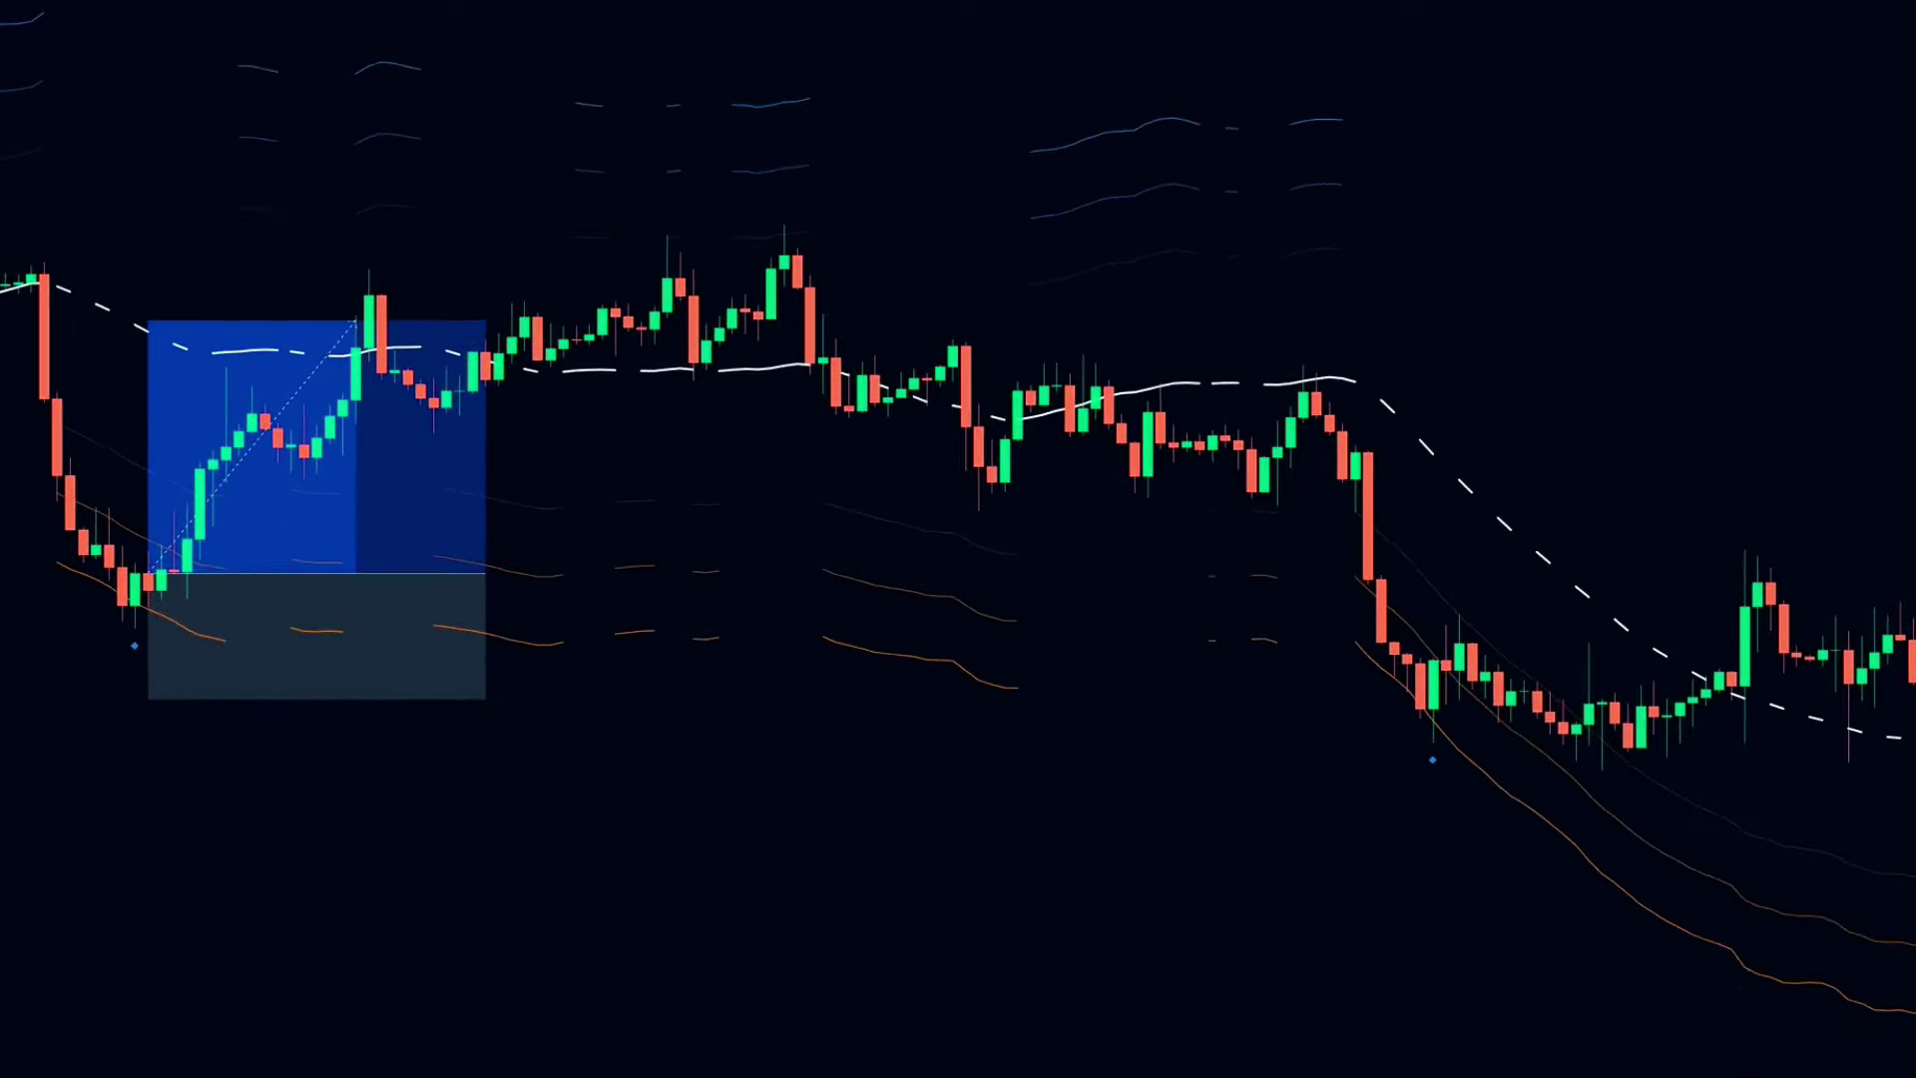
drag(1433, 535, 902, 535)
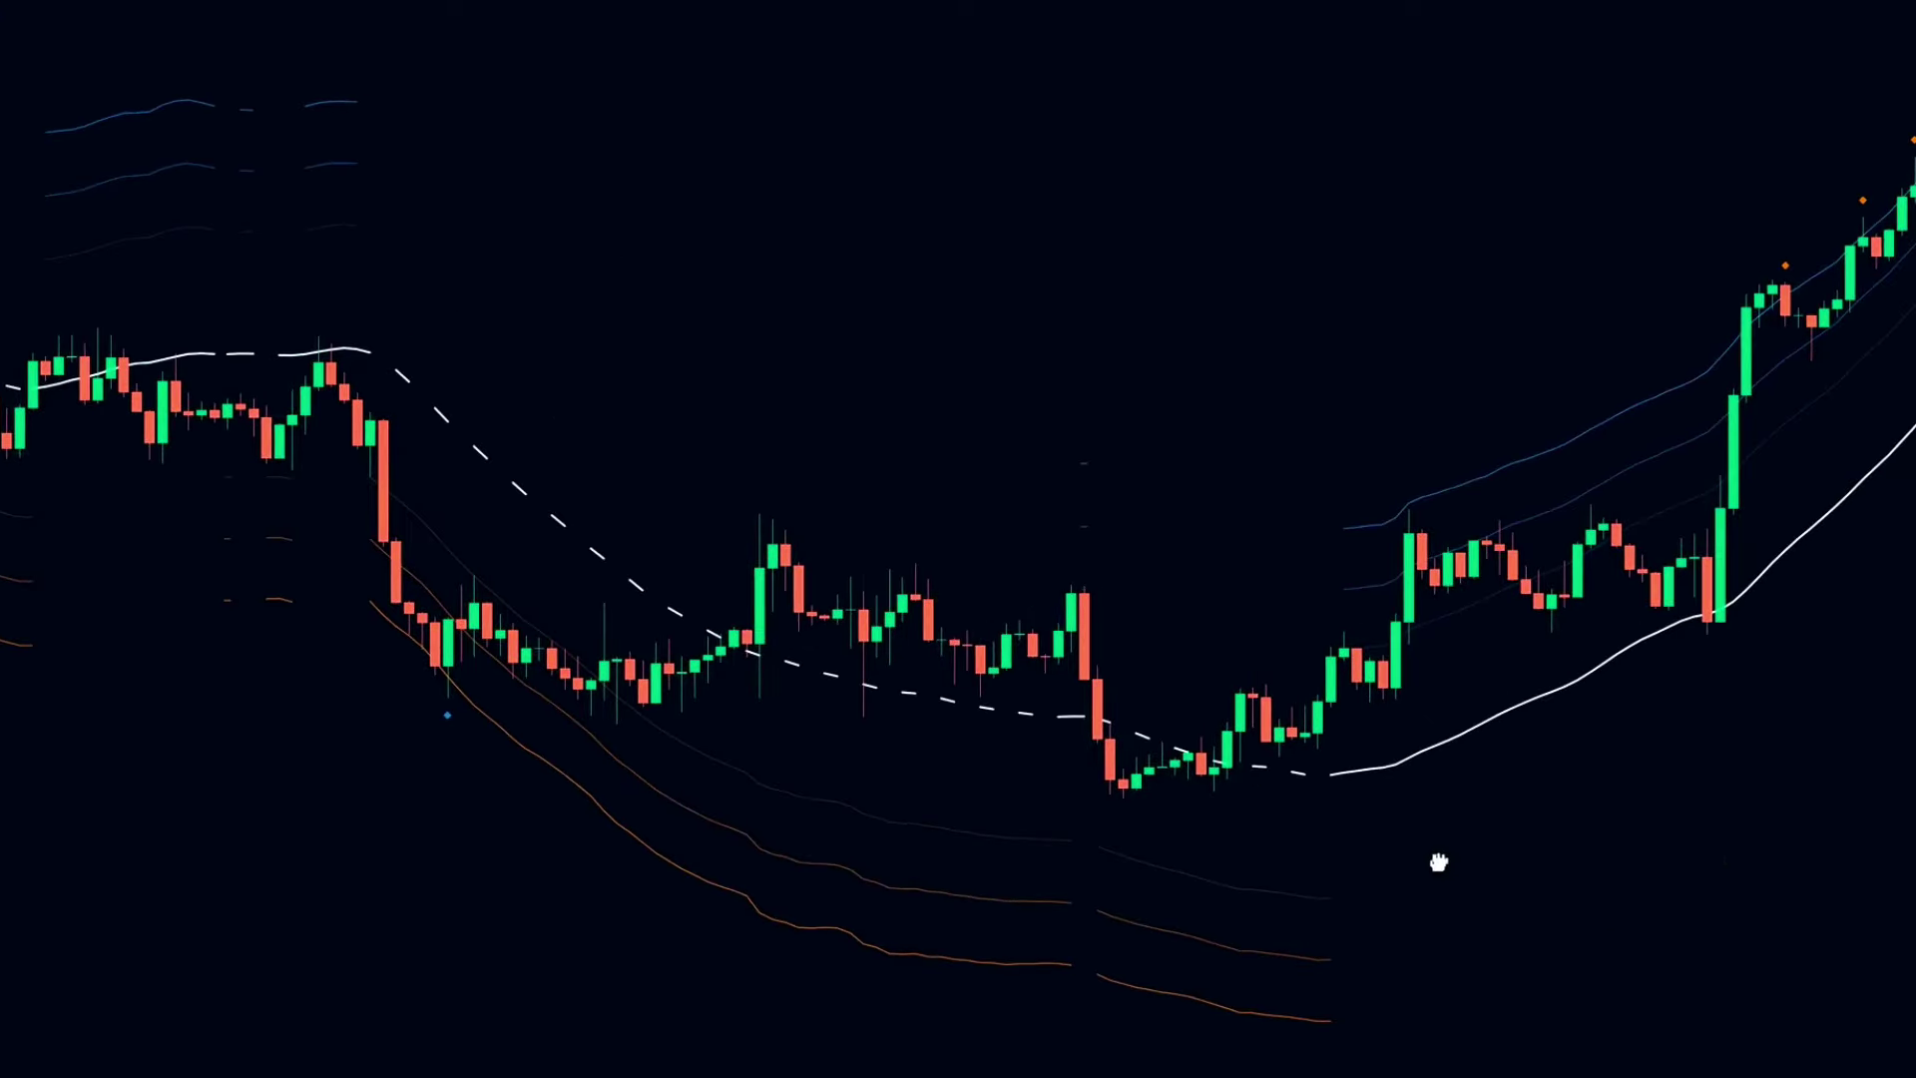
drag(1438, 861, 1047, 851)
drag(1154, 902, 1262, 902)
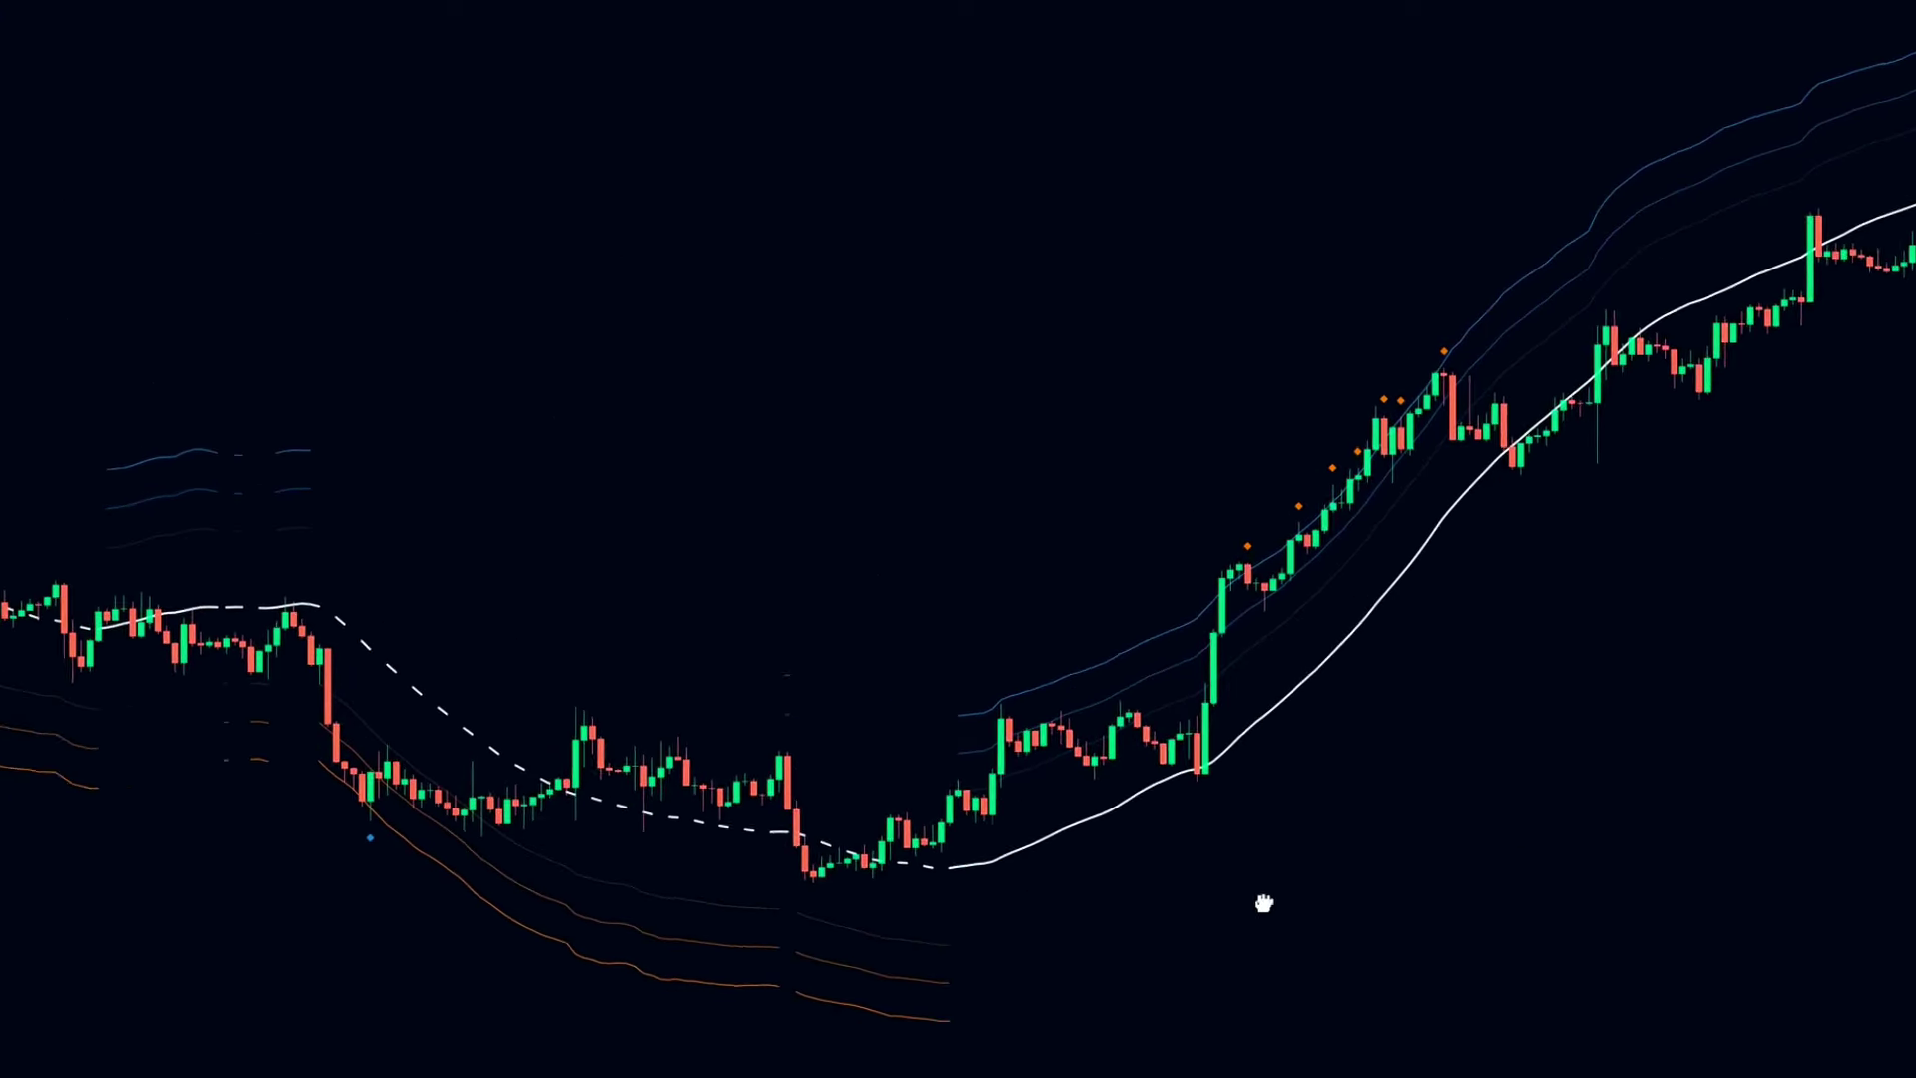
double_click(1155, 842)
drag(948, 359, 929, 194)
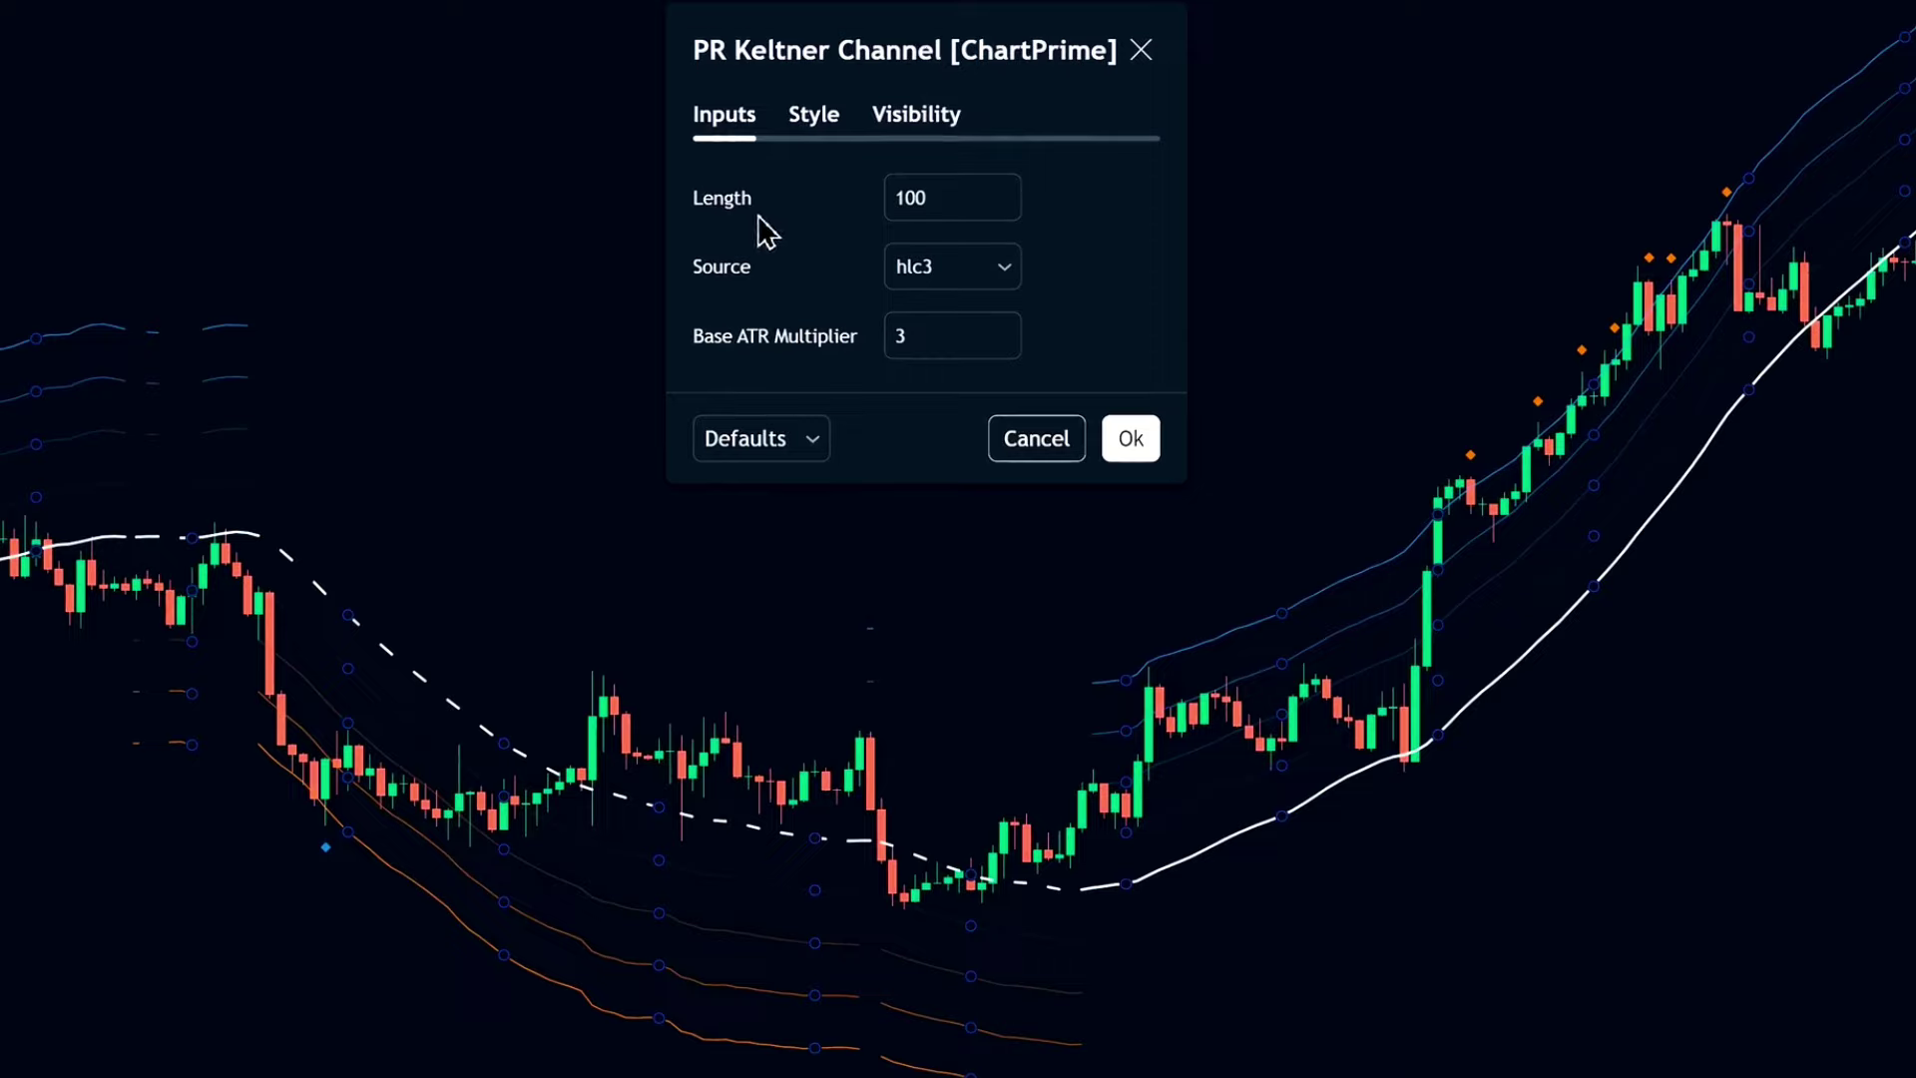
Step: Review the indicator's Length, Source and Base ATR Multiplier inputs, keeping hlc3 as the source
click(942, 200)
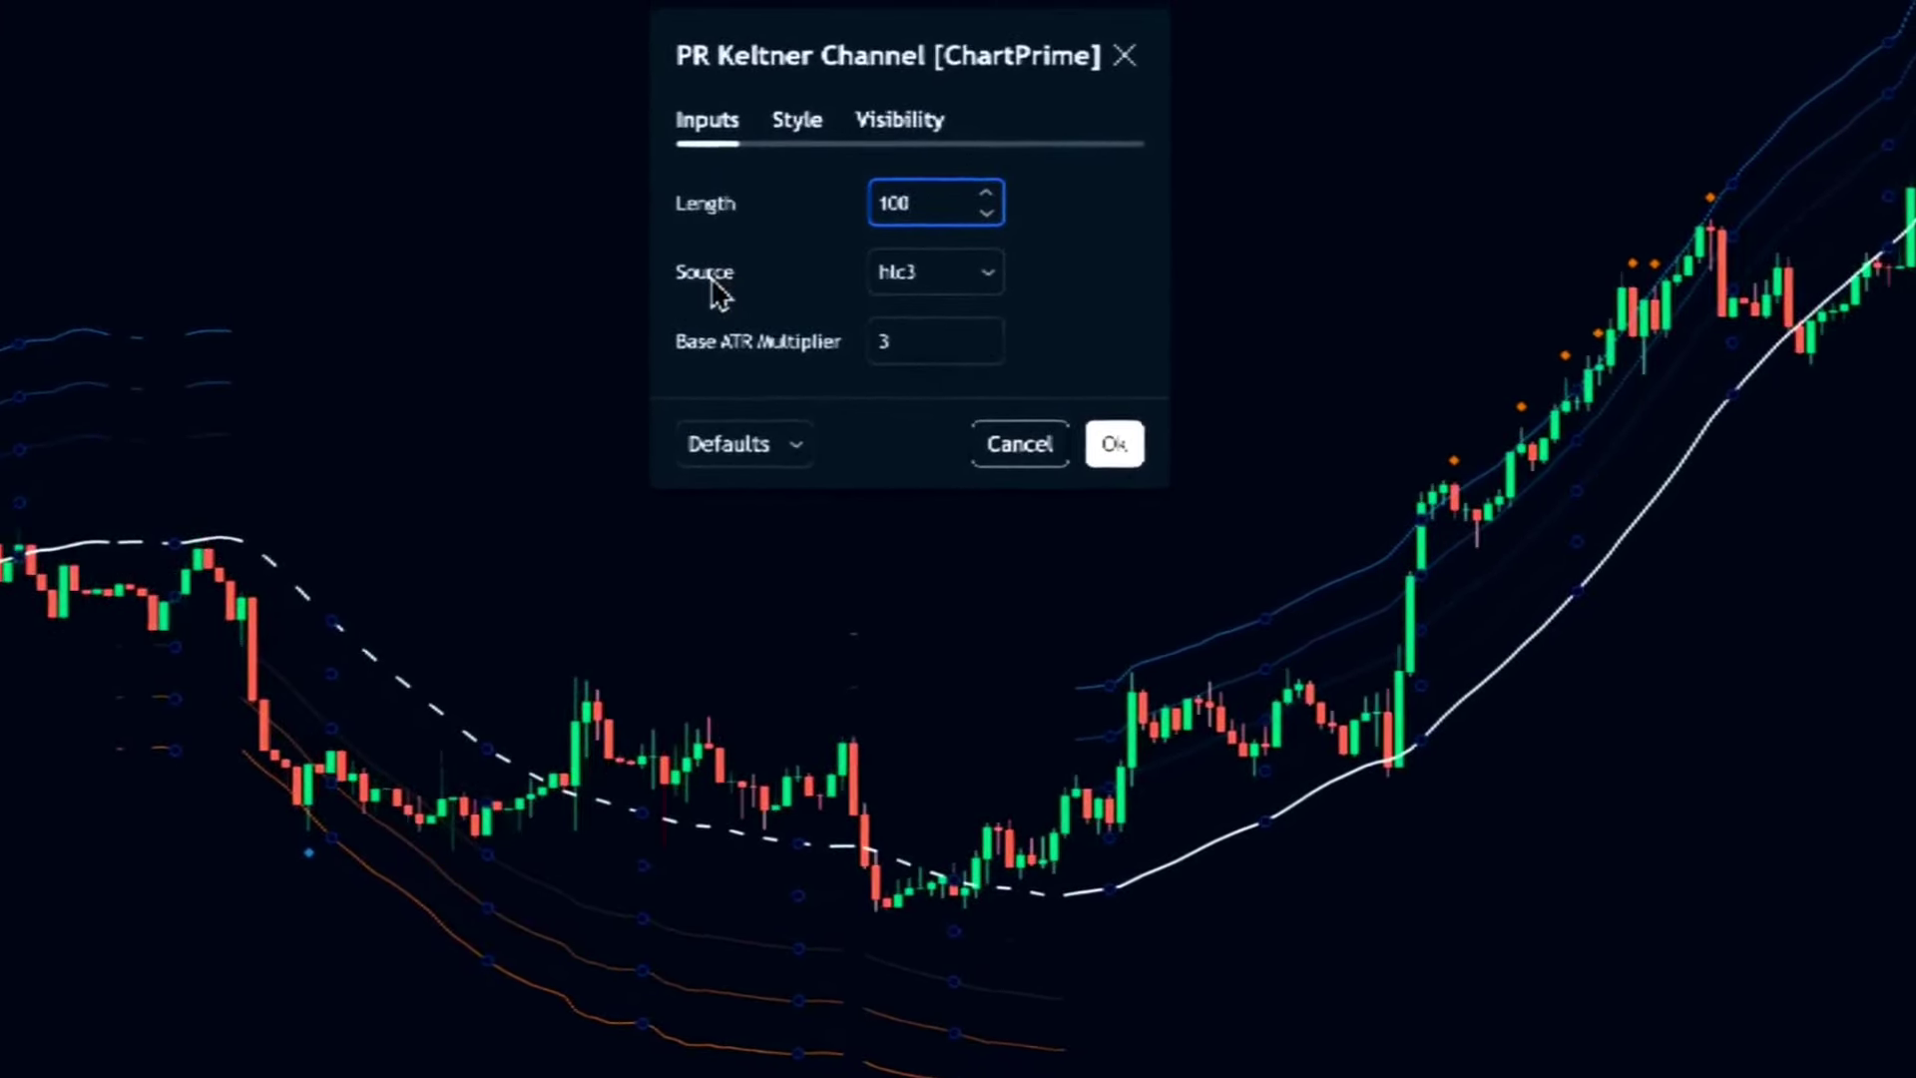
click(963, 271)
click(936, 539)
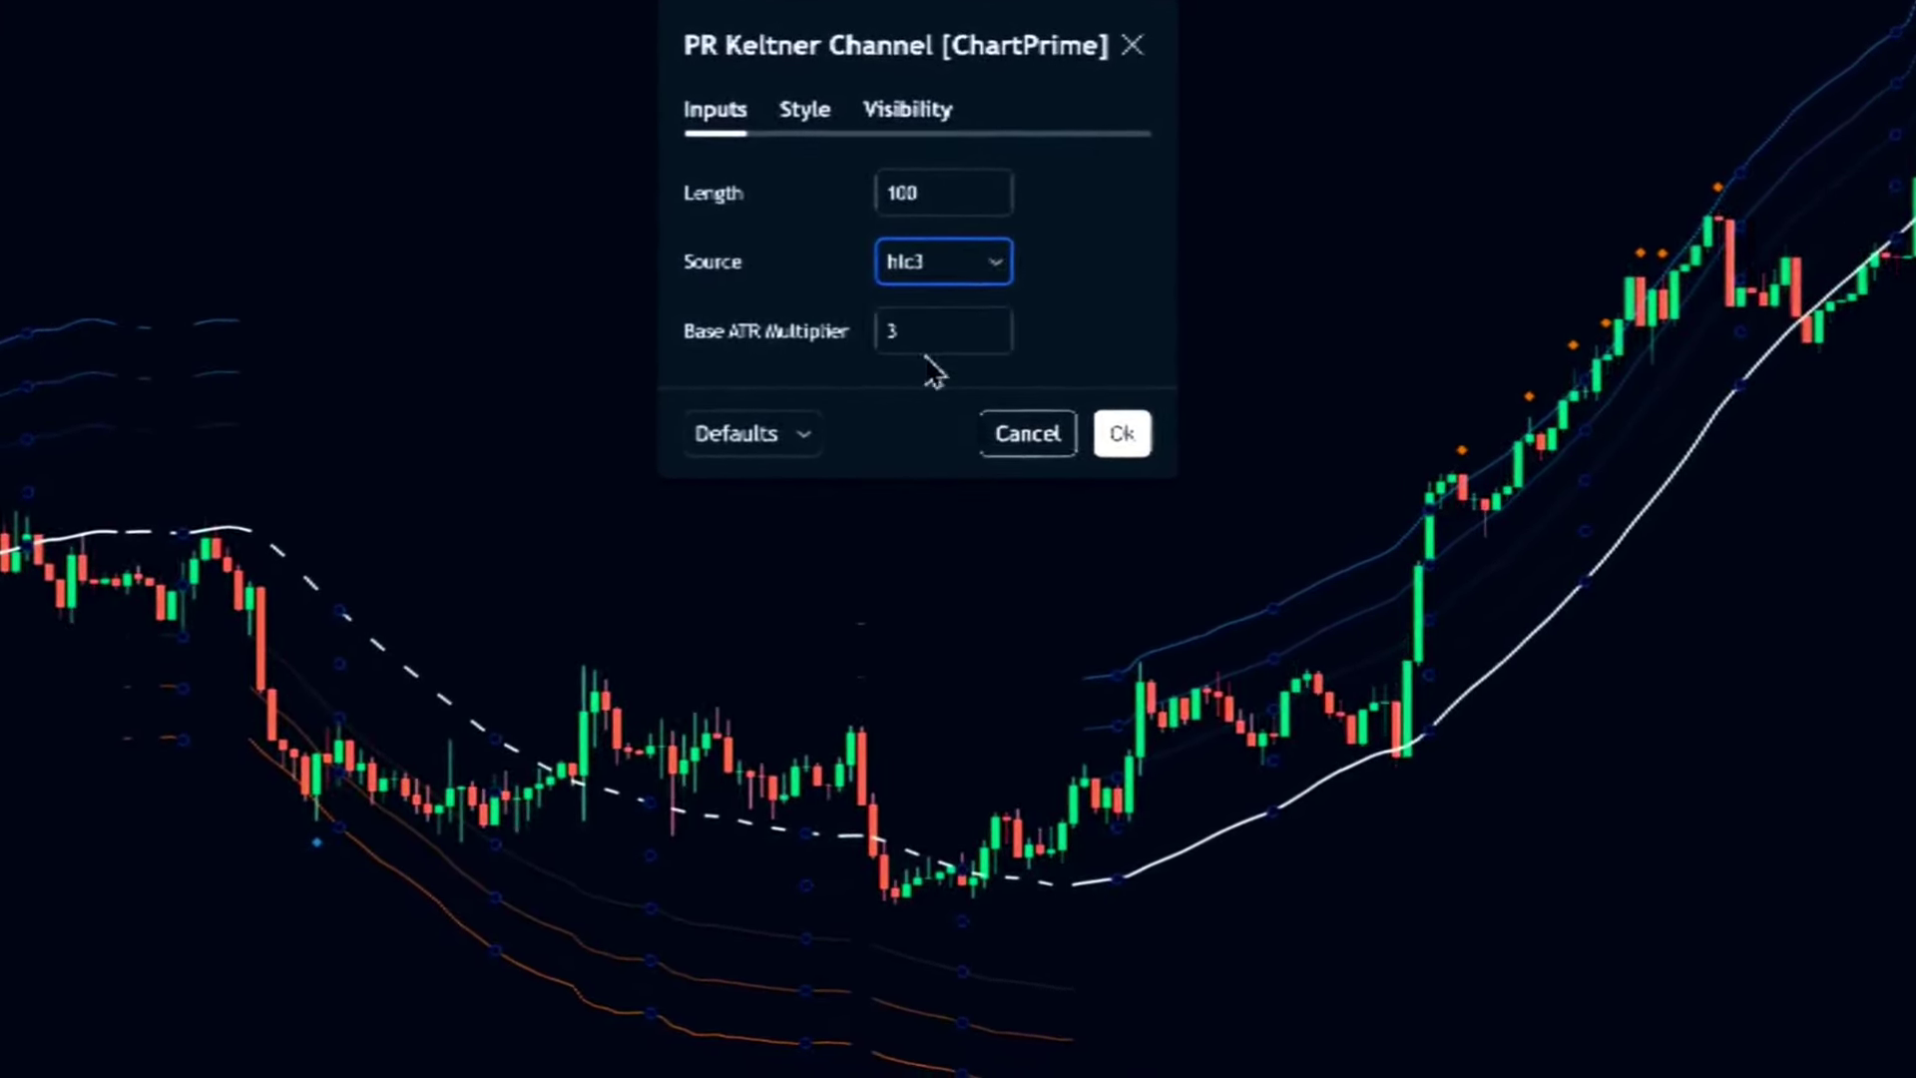
click(941, 328)
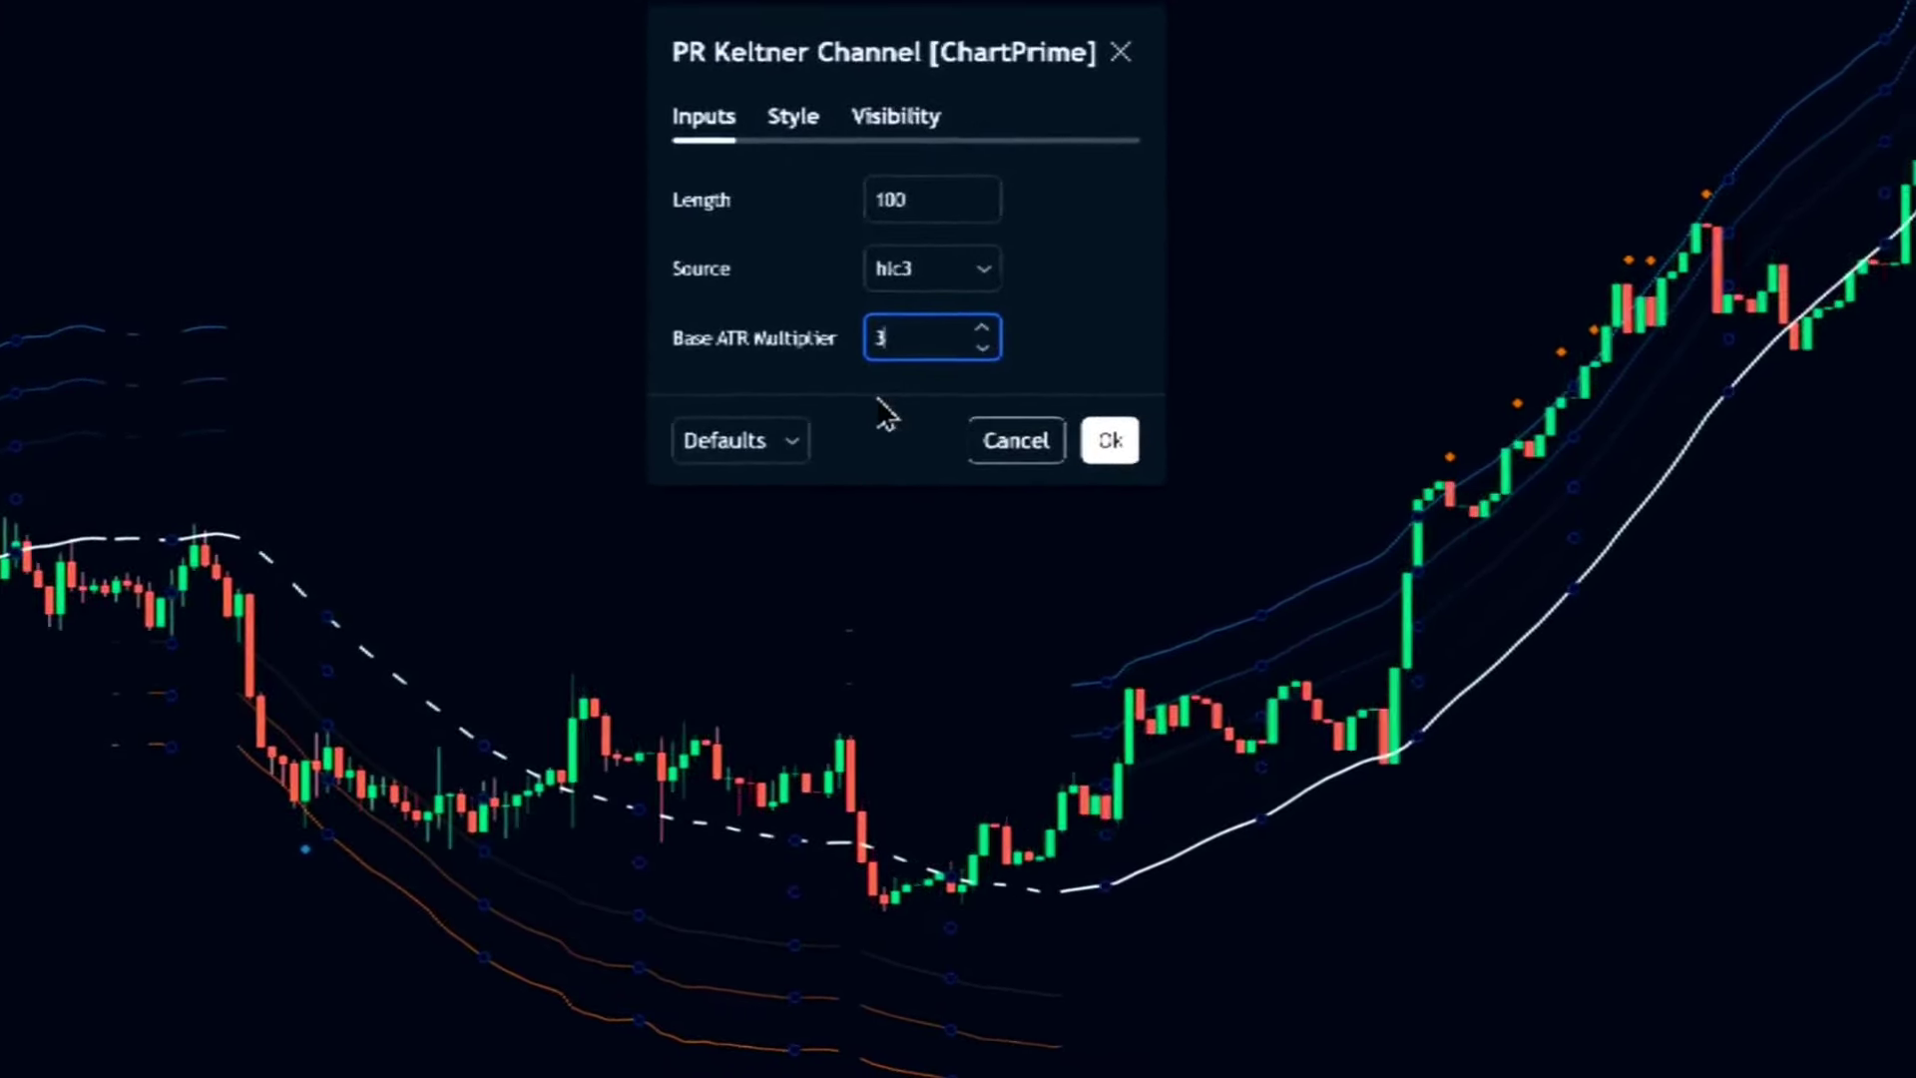
Step: Set the indicator's Base ATR Multiplier to 1
click(991, 324)
drag(927, 332, 876, 339)
text(1)
click(1480, 304)
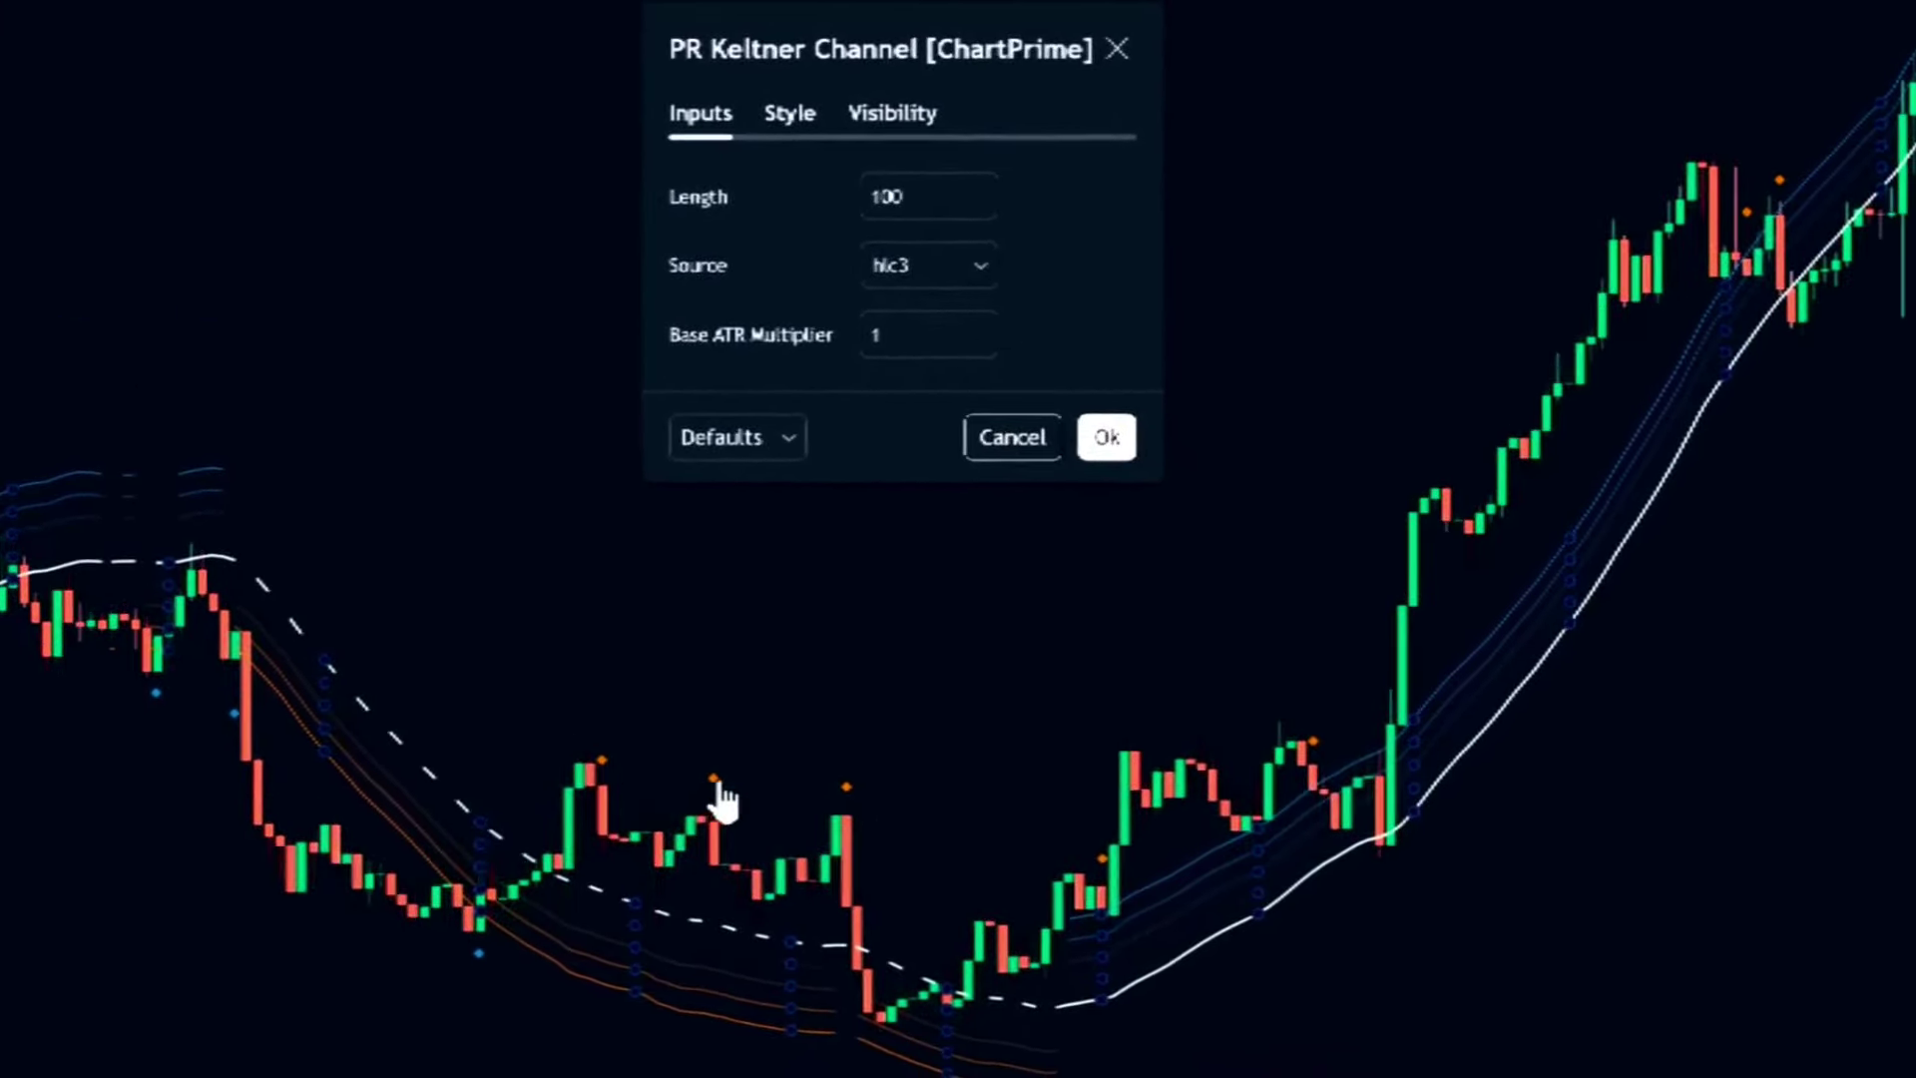
Step: Set the Base ATR Multiplier back to 3
double_click(923, 341)
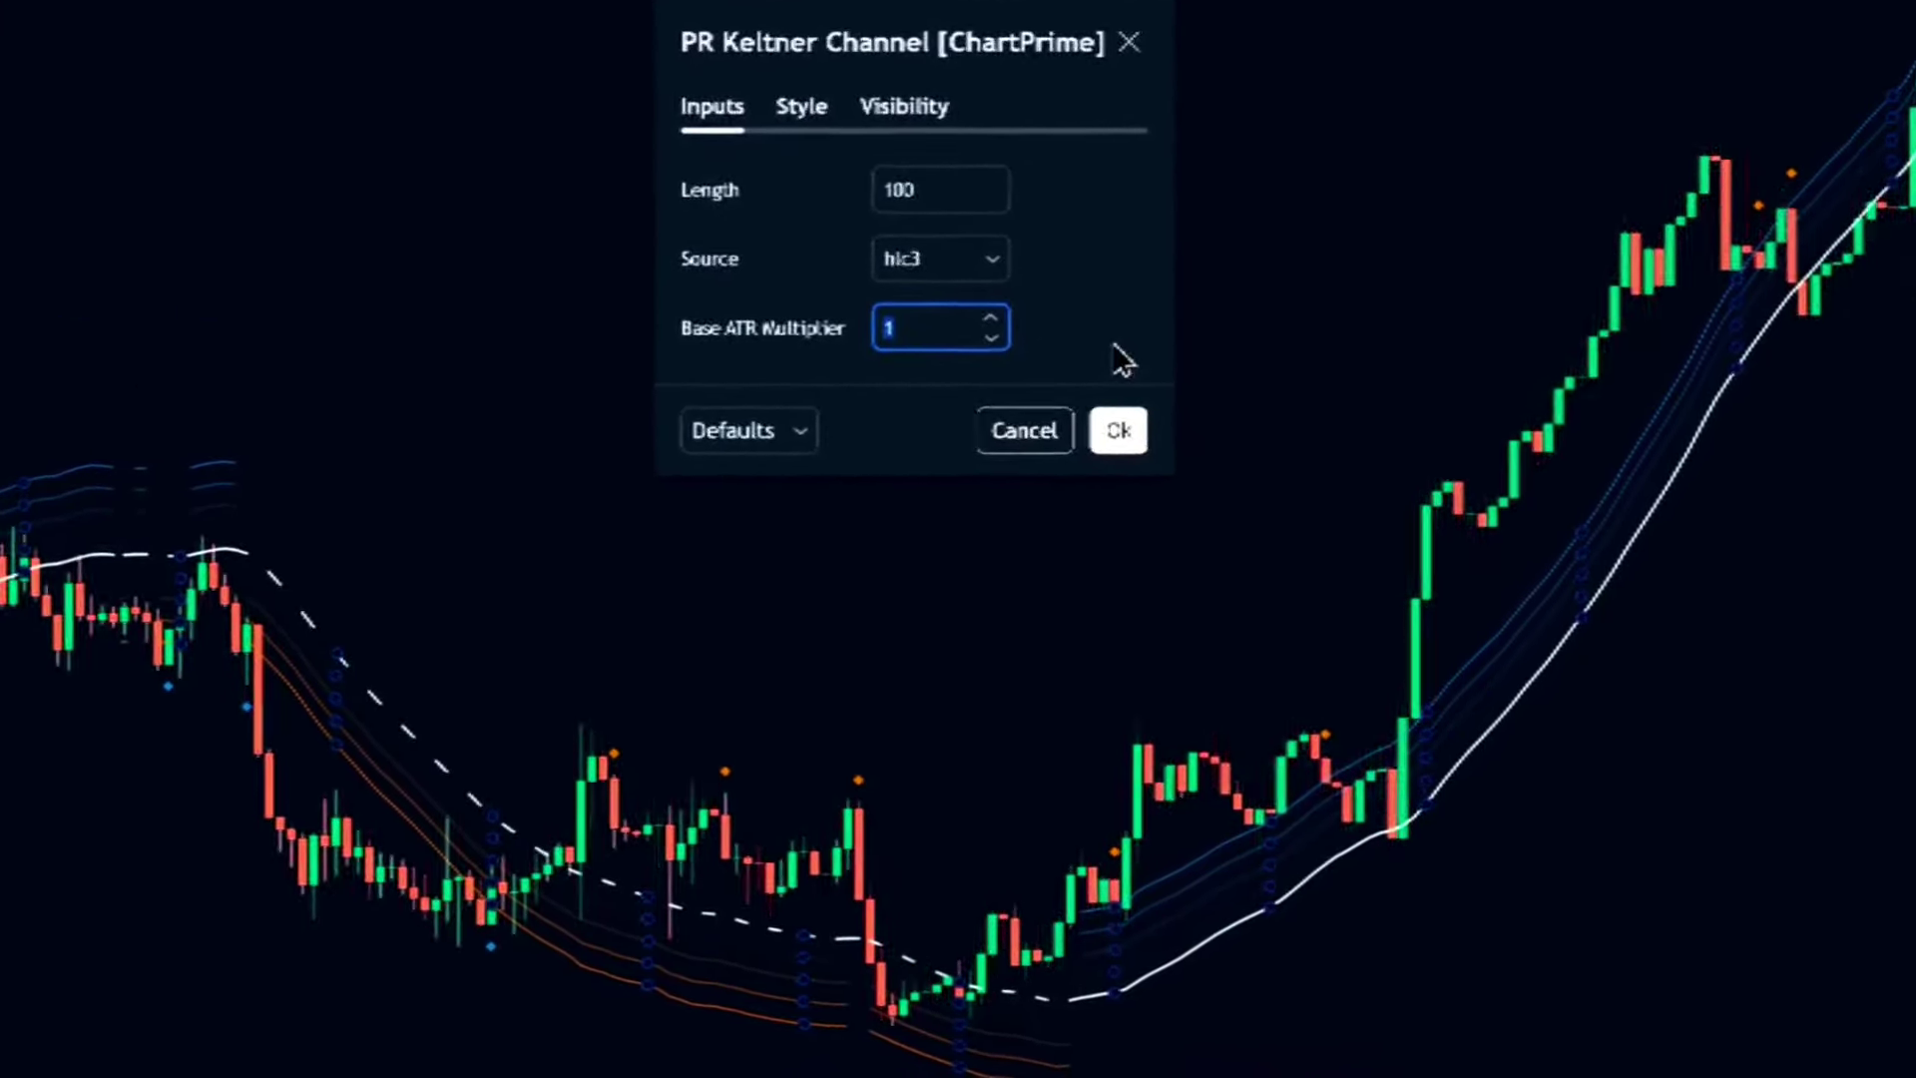
text(3)
click(1087, 380)
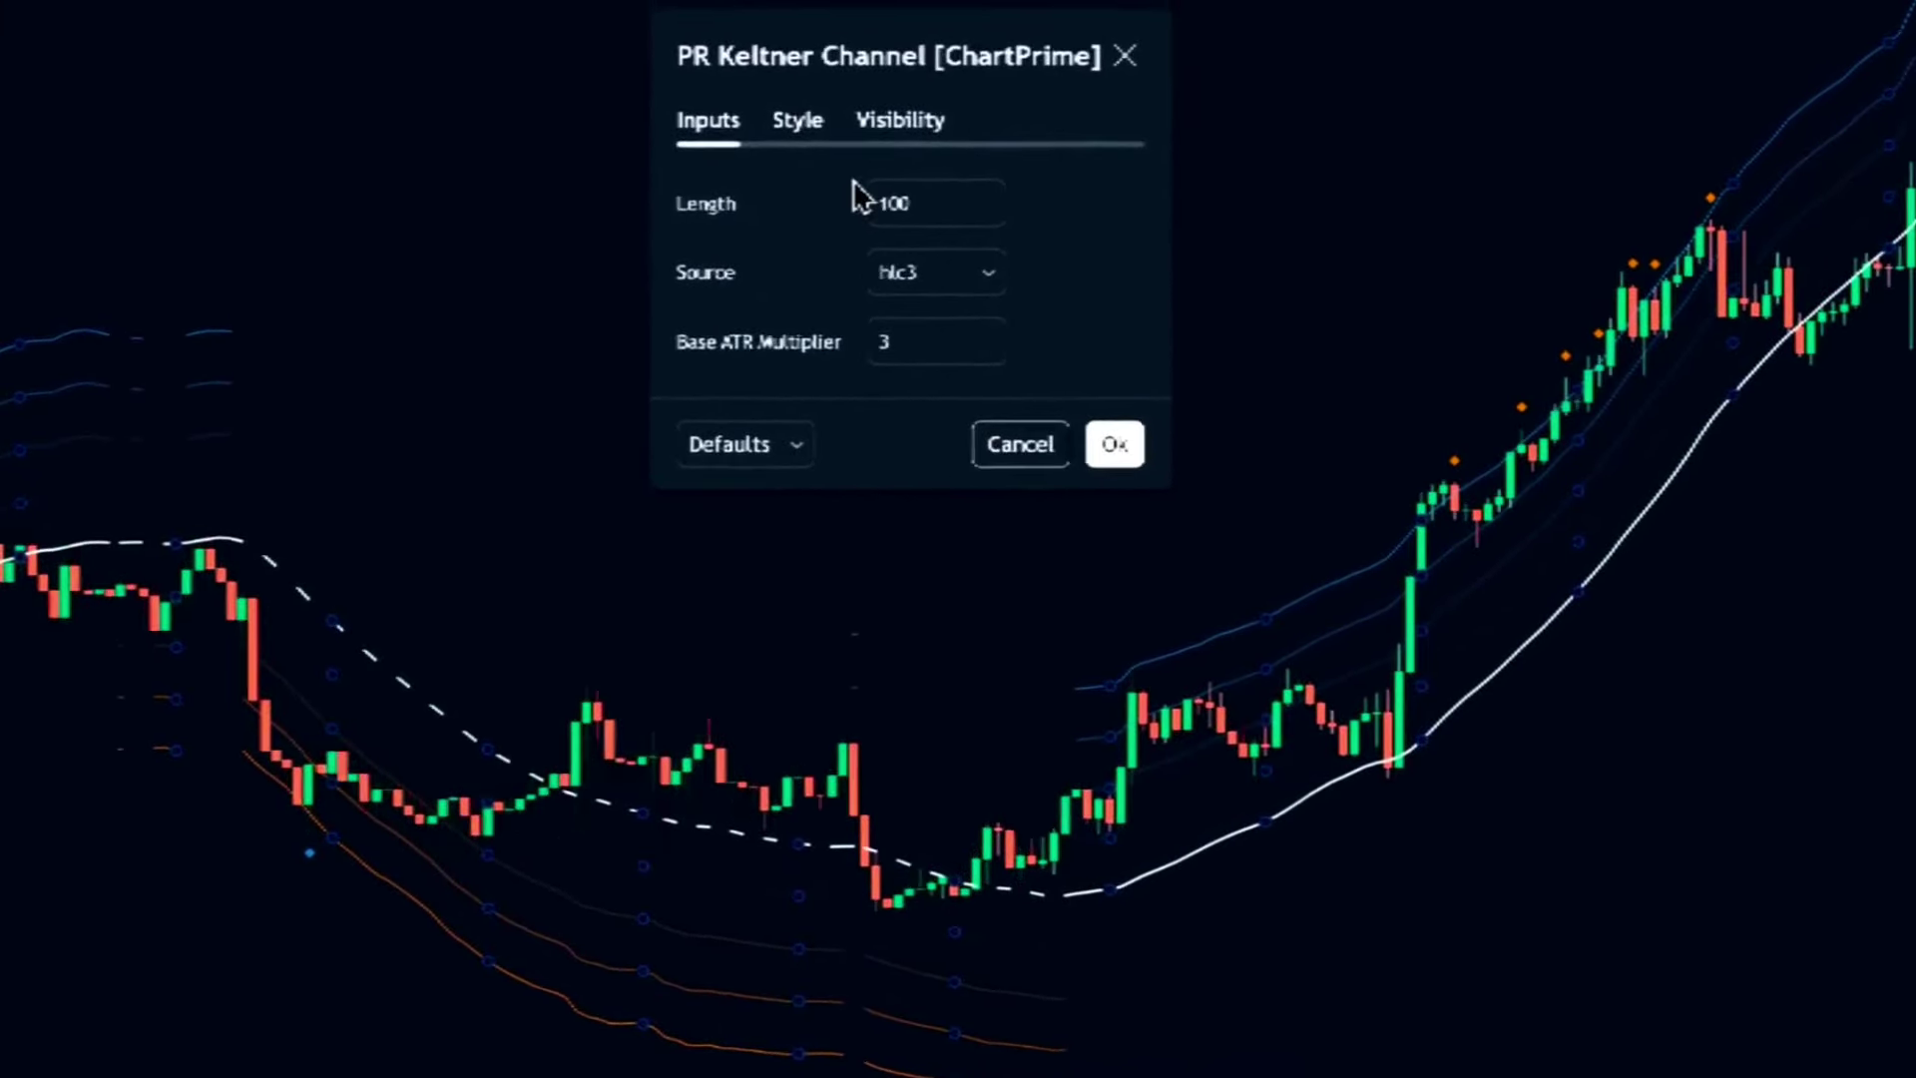
Step: Review the indicator's style options for the basis line and signal markers, and accept the settings
click(799, 105)
click(853, 197)
click(1146, 471)
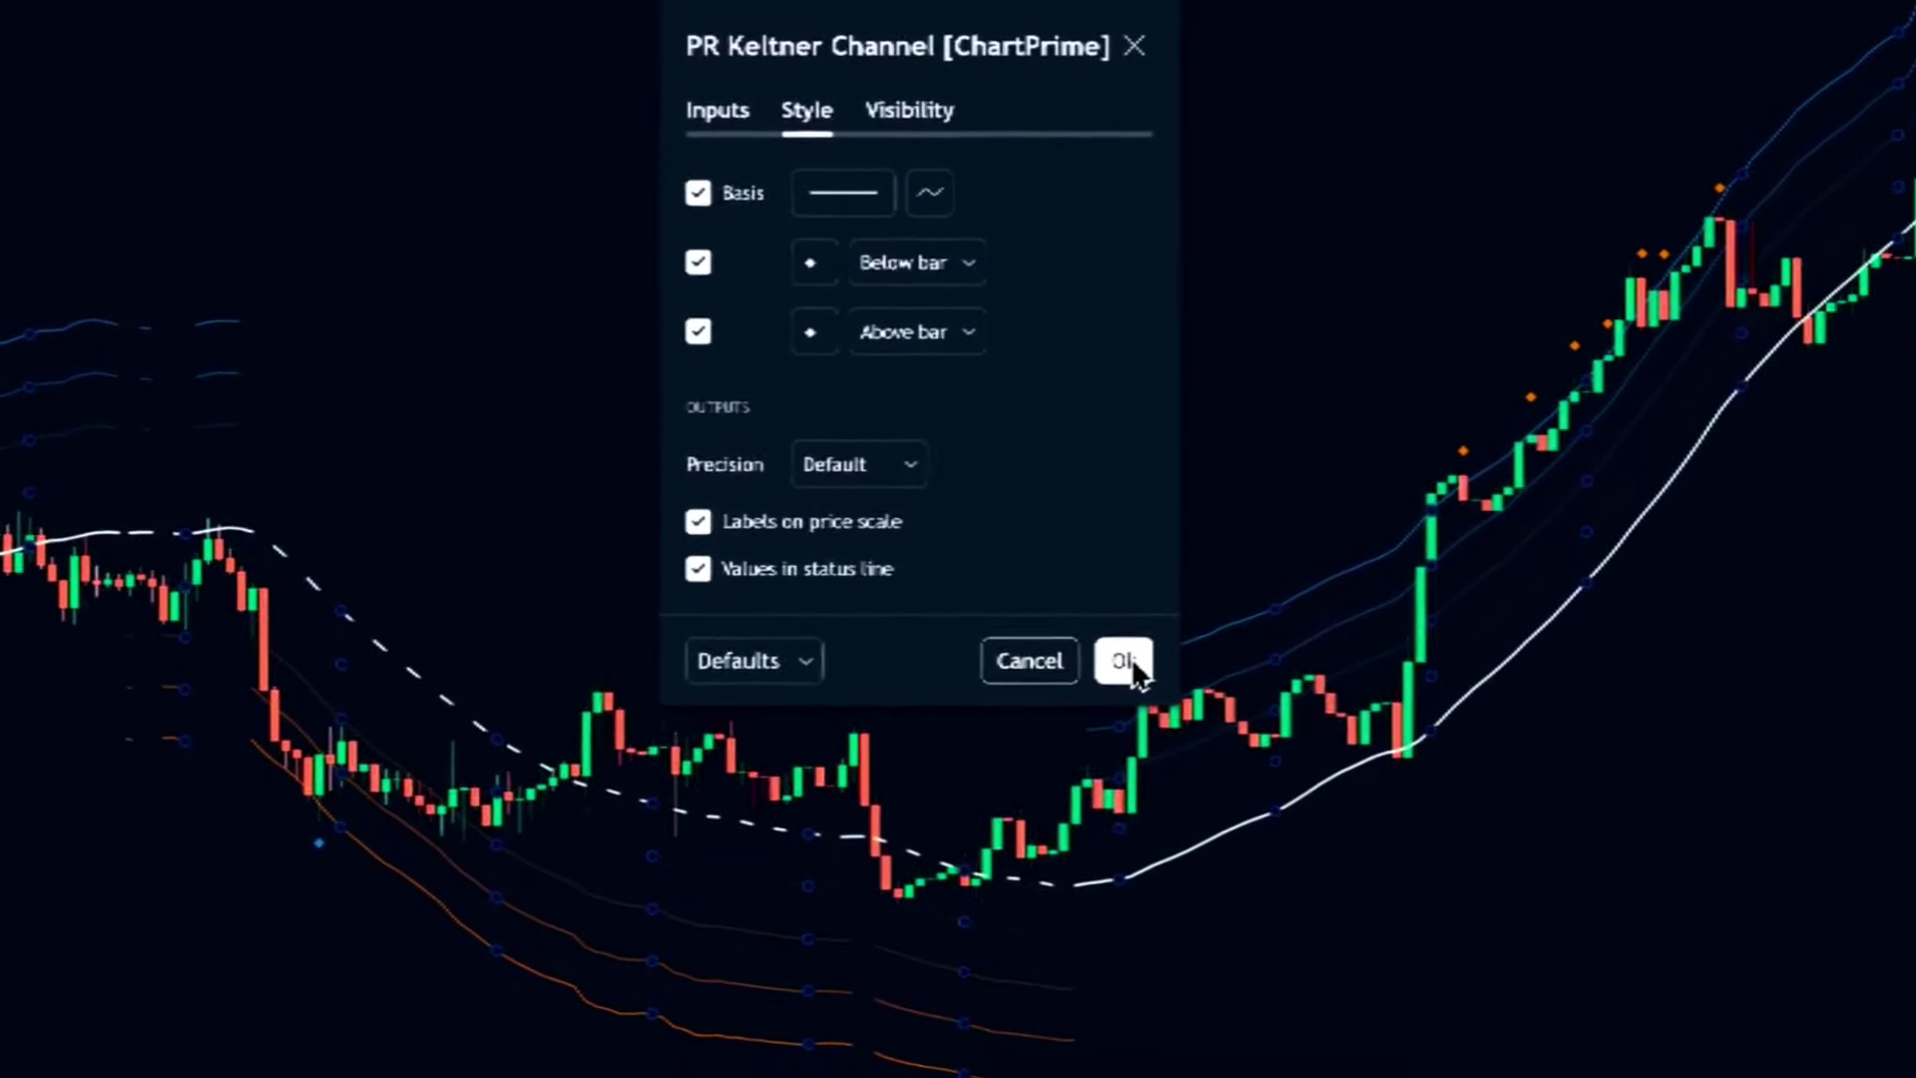
click(1120, 661)
Step: Circle the two price pullbacks to the solid basis line during the uptrend
drag(1886, 753, 1591, 760)
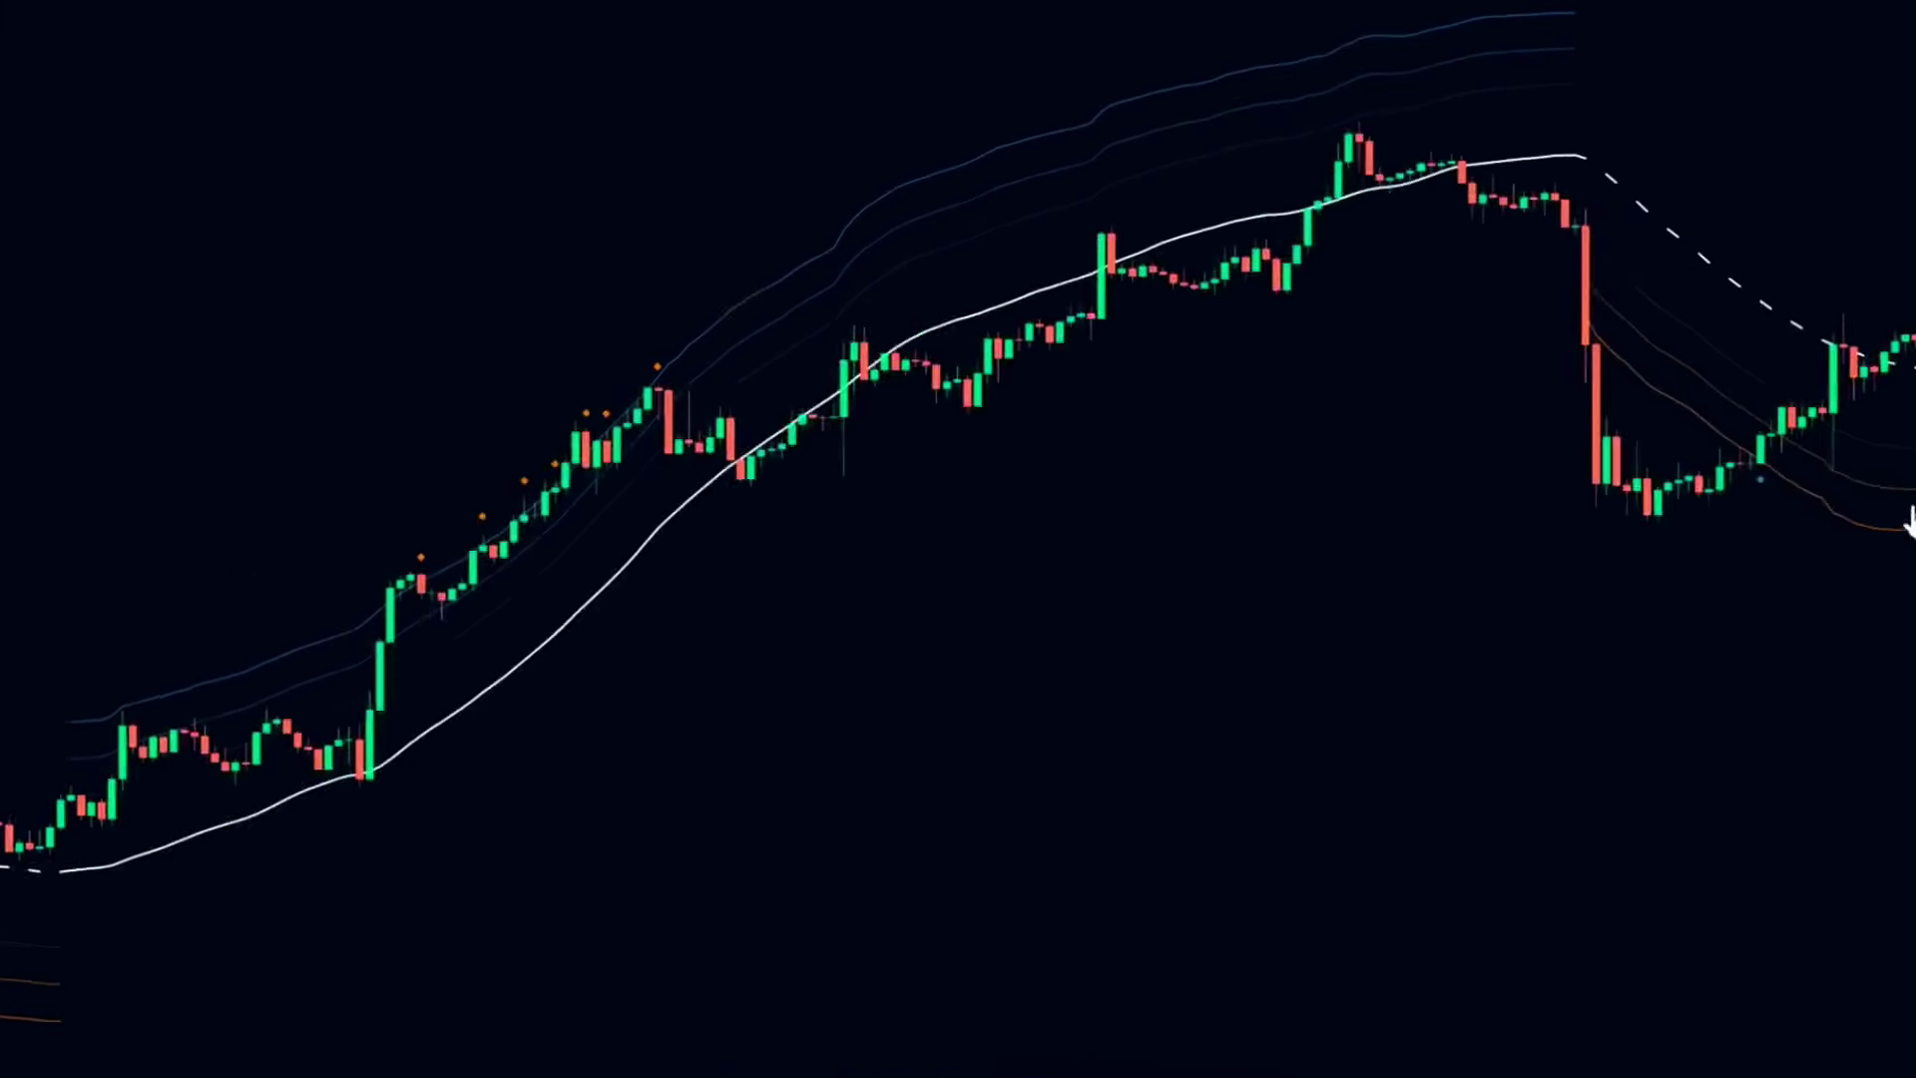
drag(1317, 717, 1510, 711)
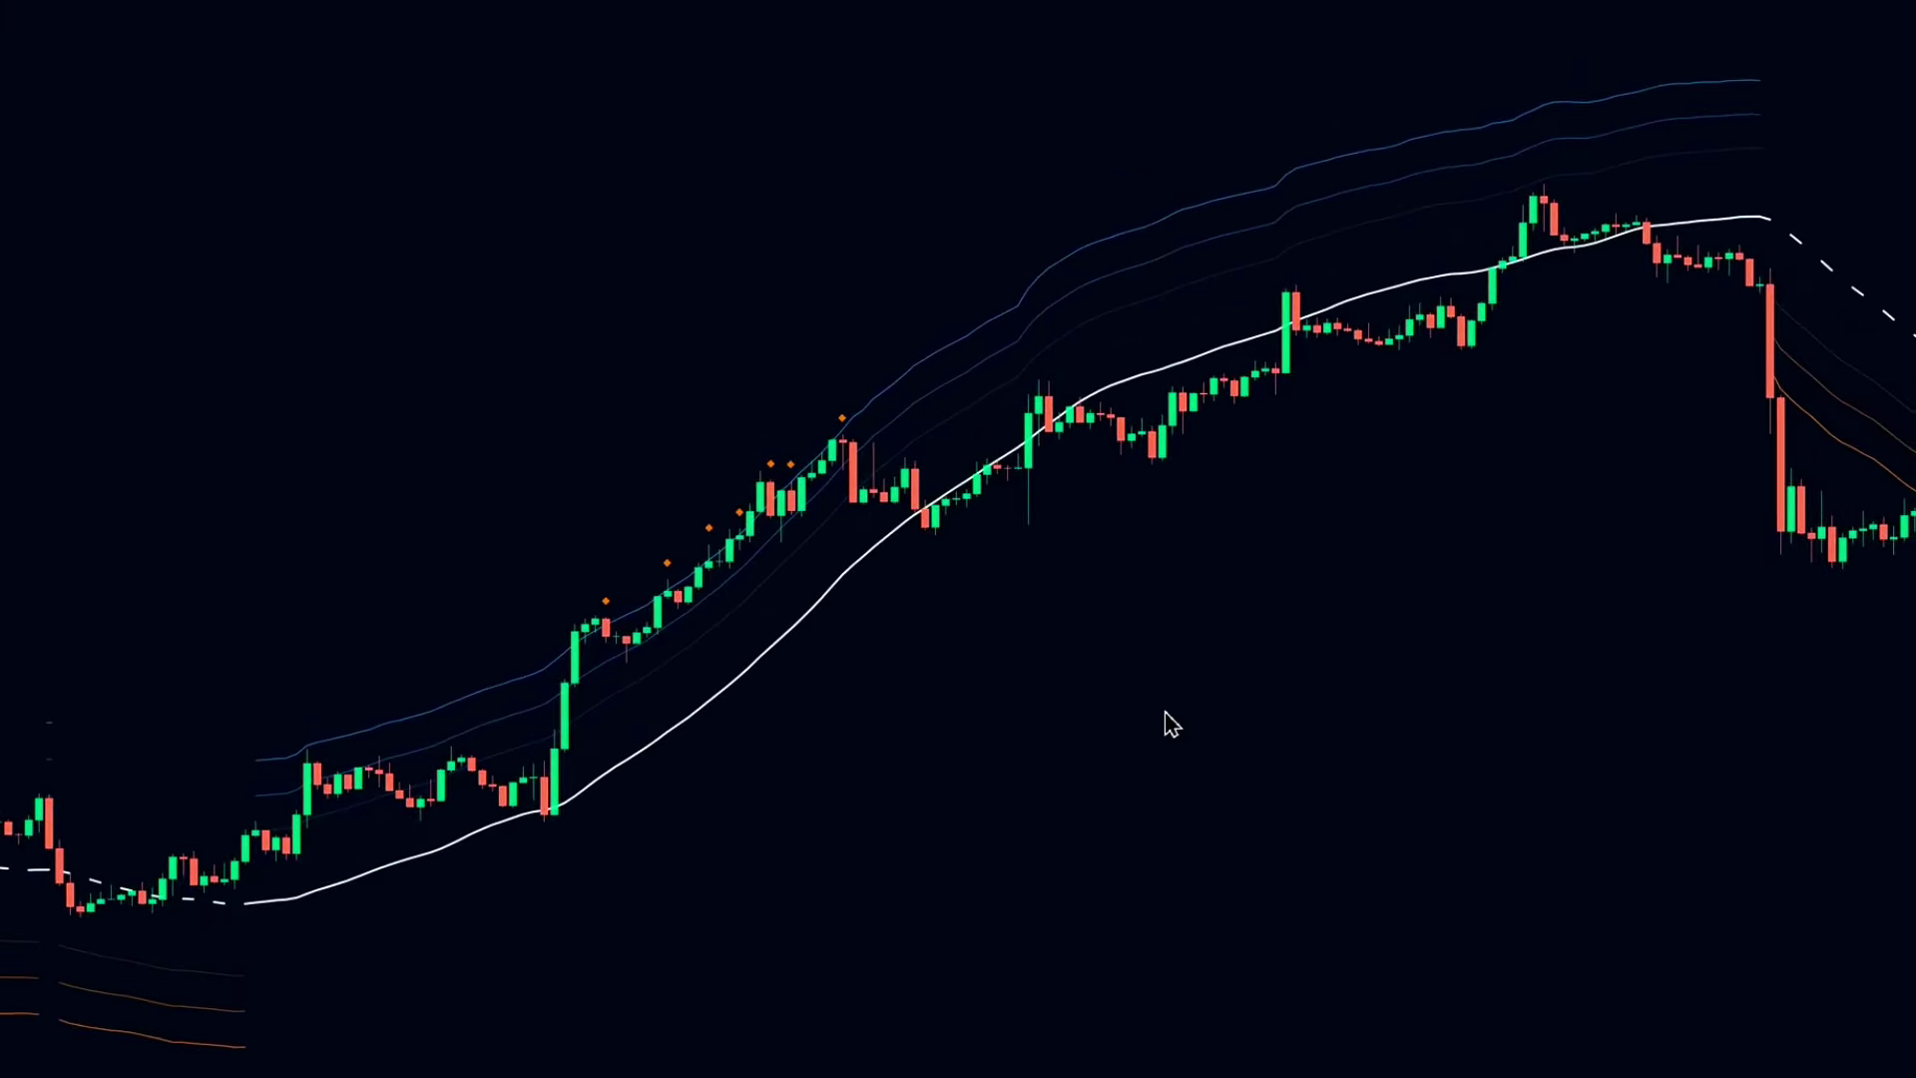
drag(1882, 799, 429, 788)
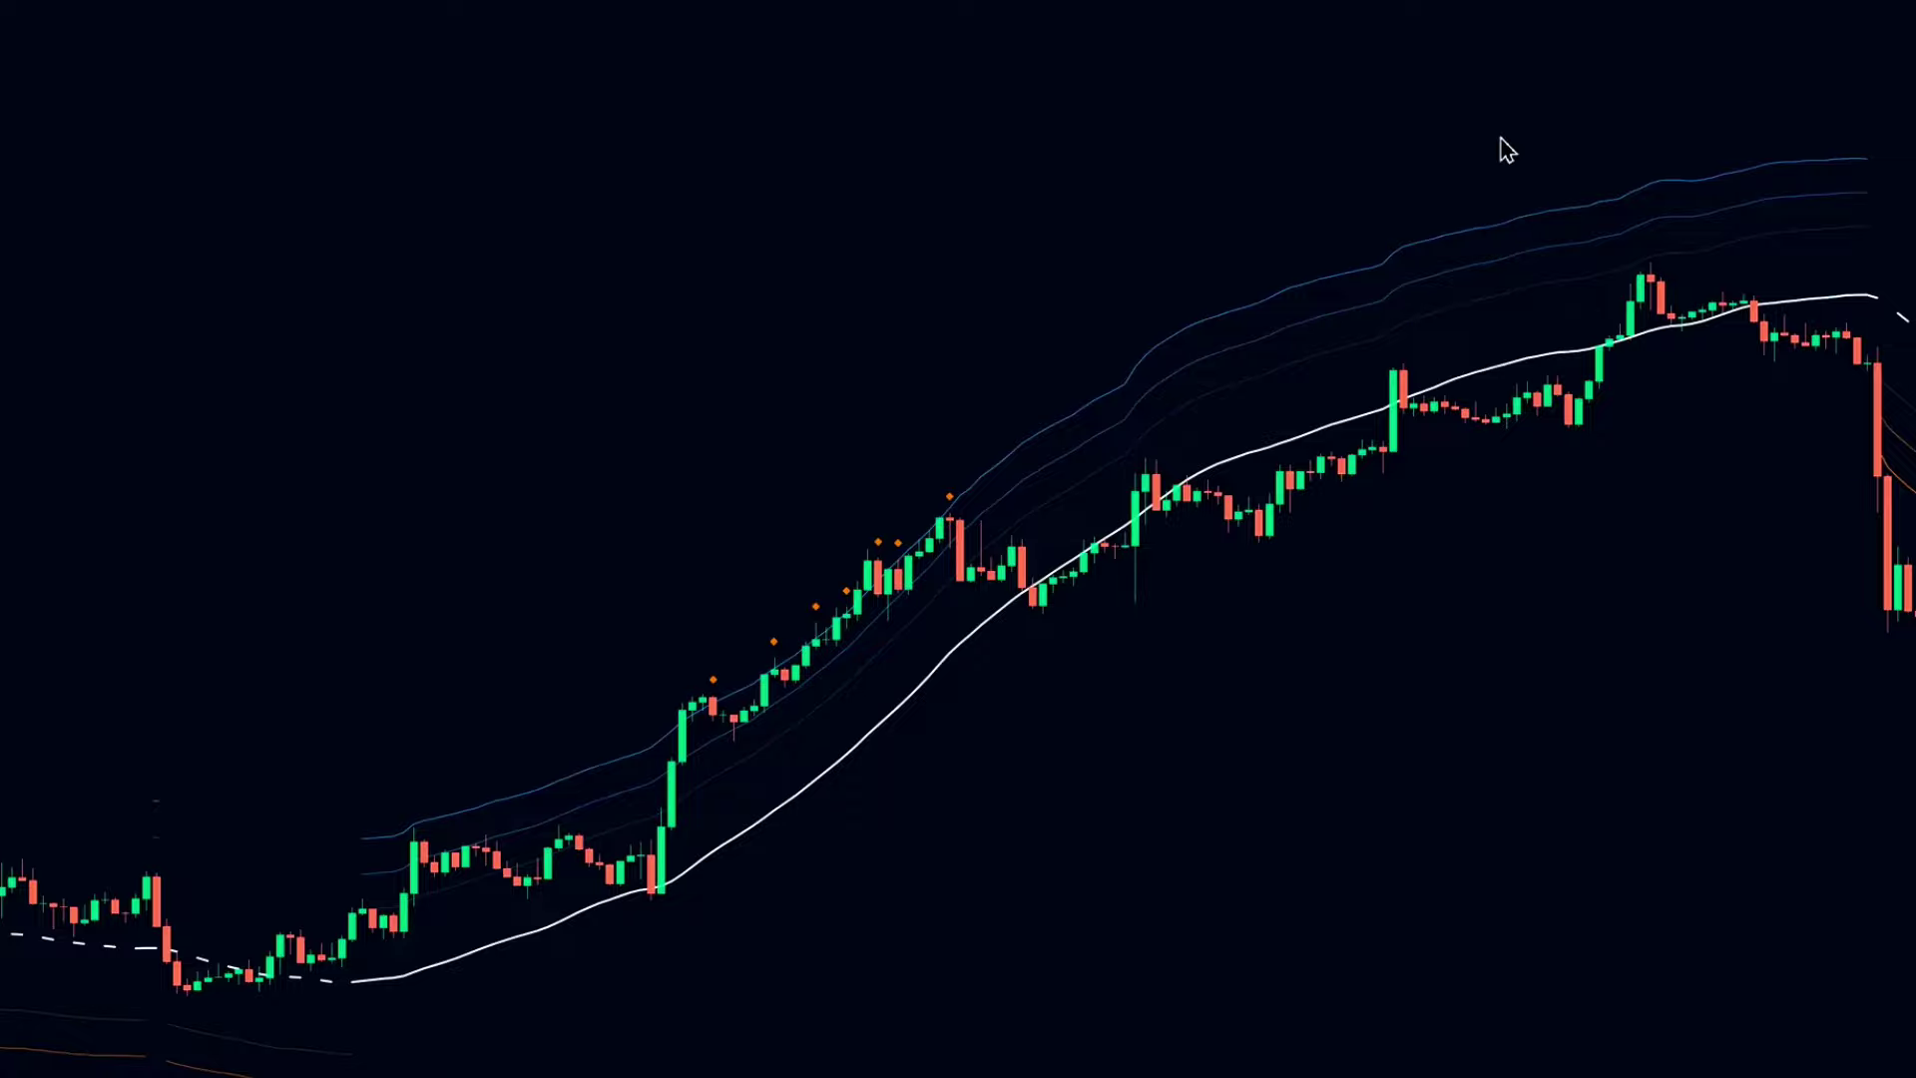
click(658, 916)
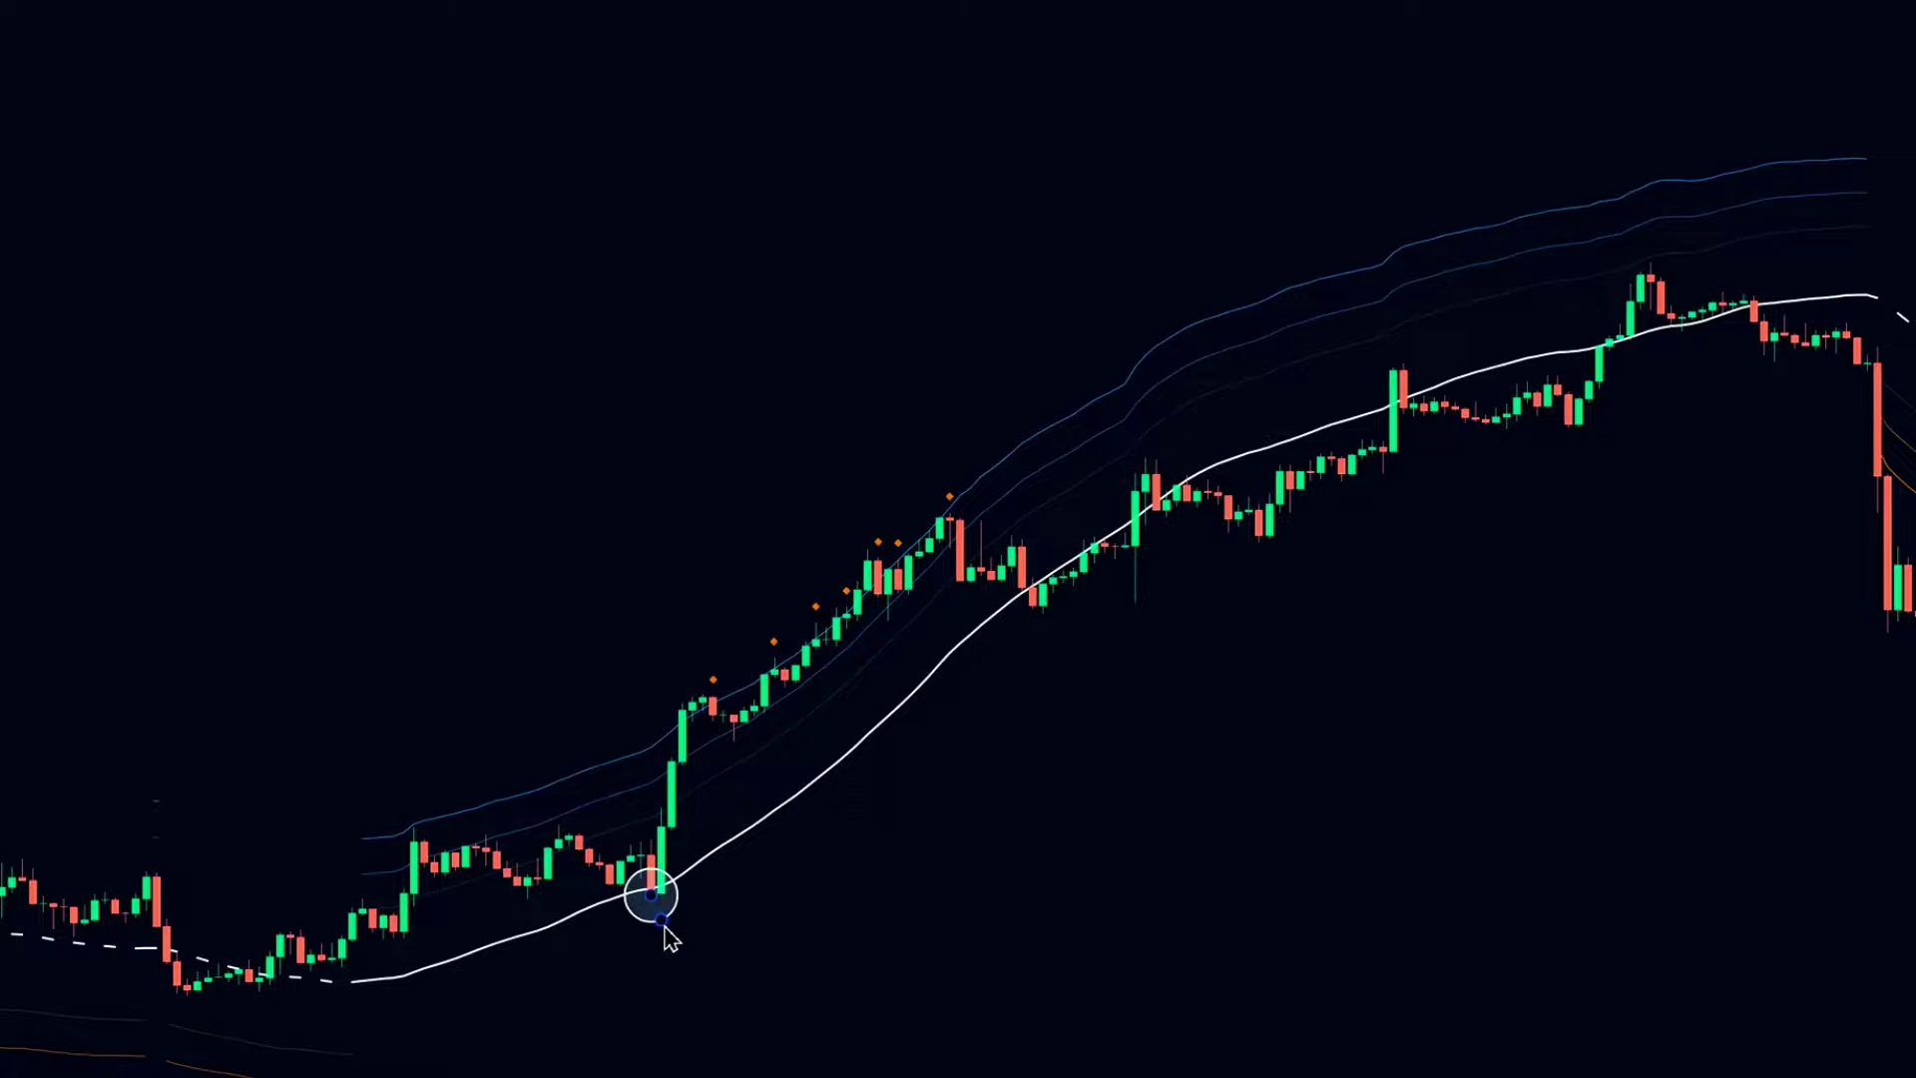
click(1042, 621)
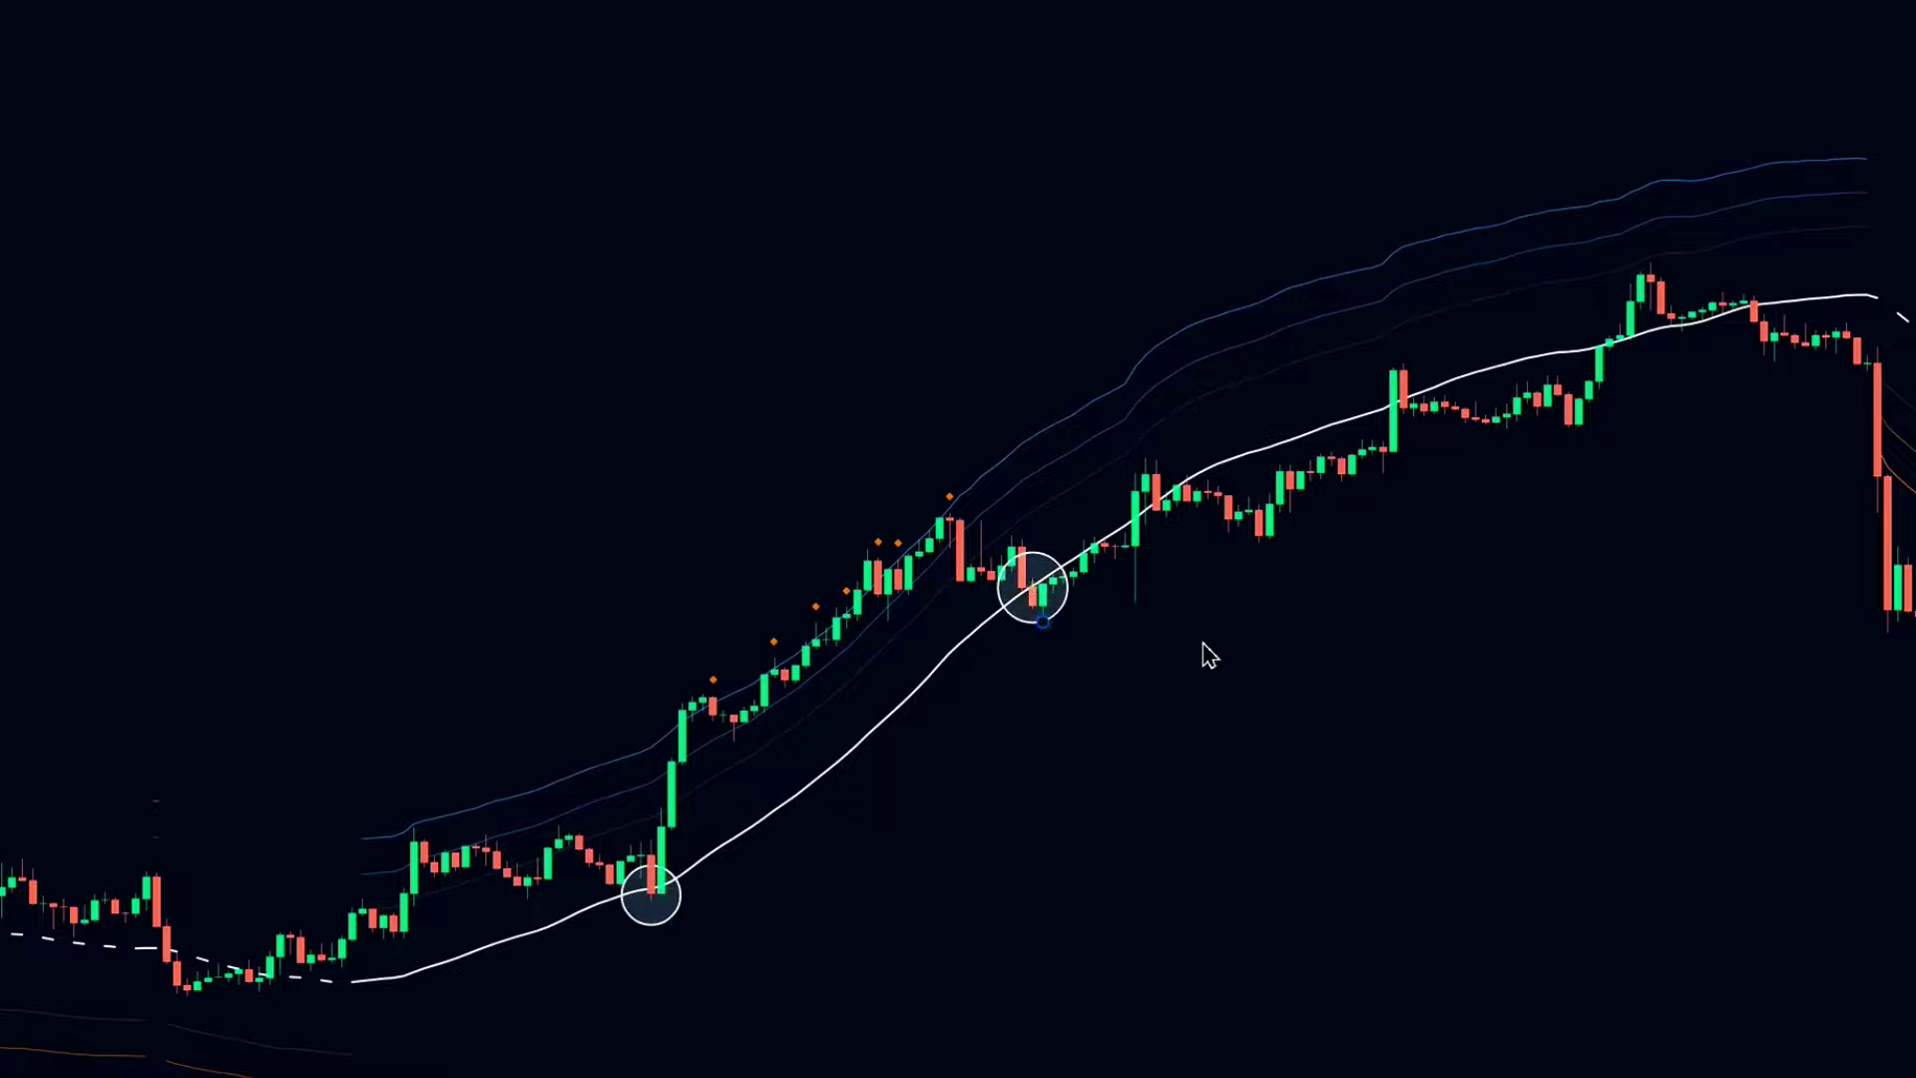
drag(1182, 626, 423, 624)
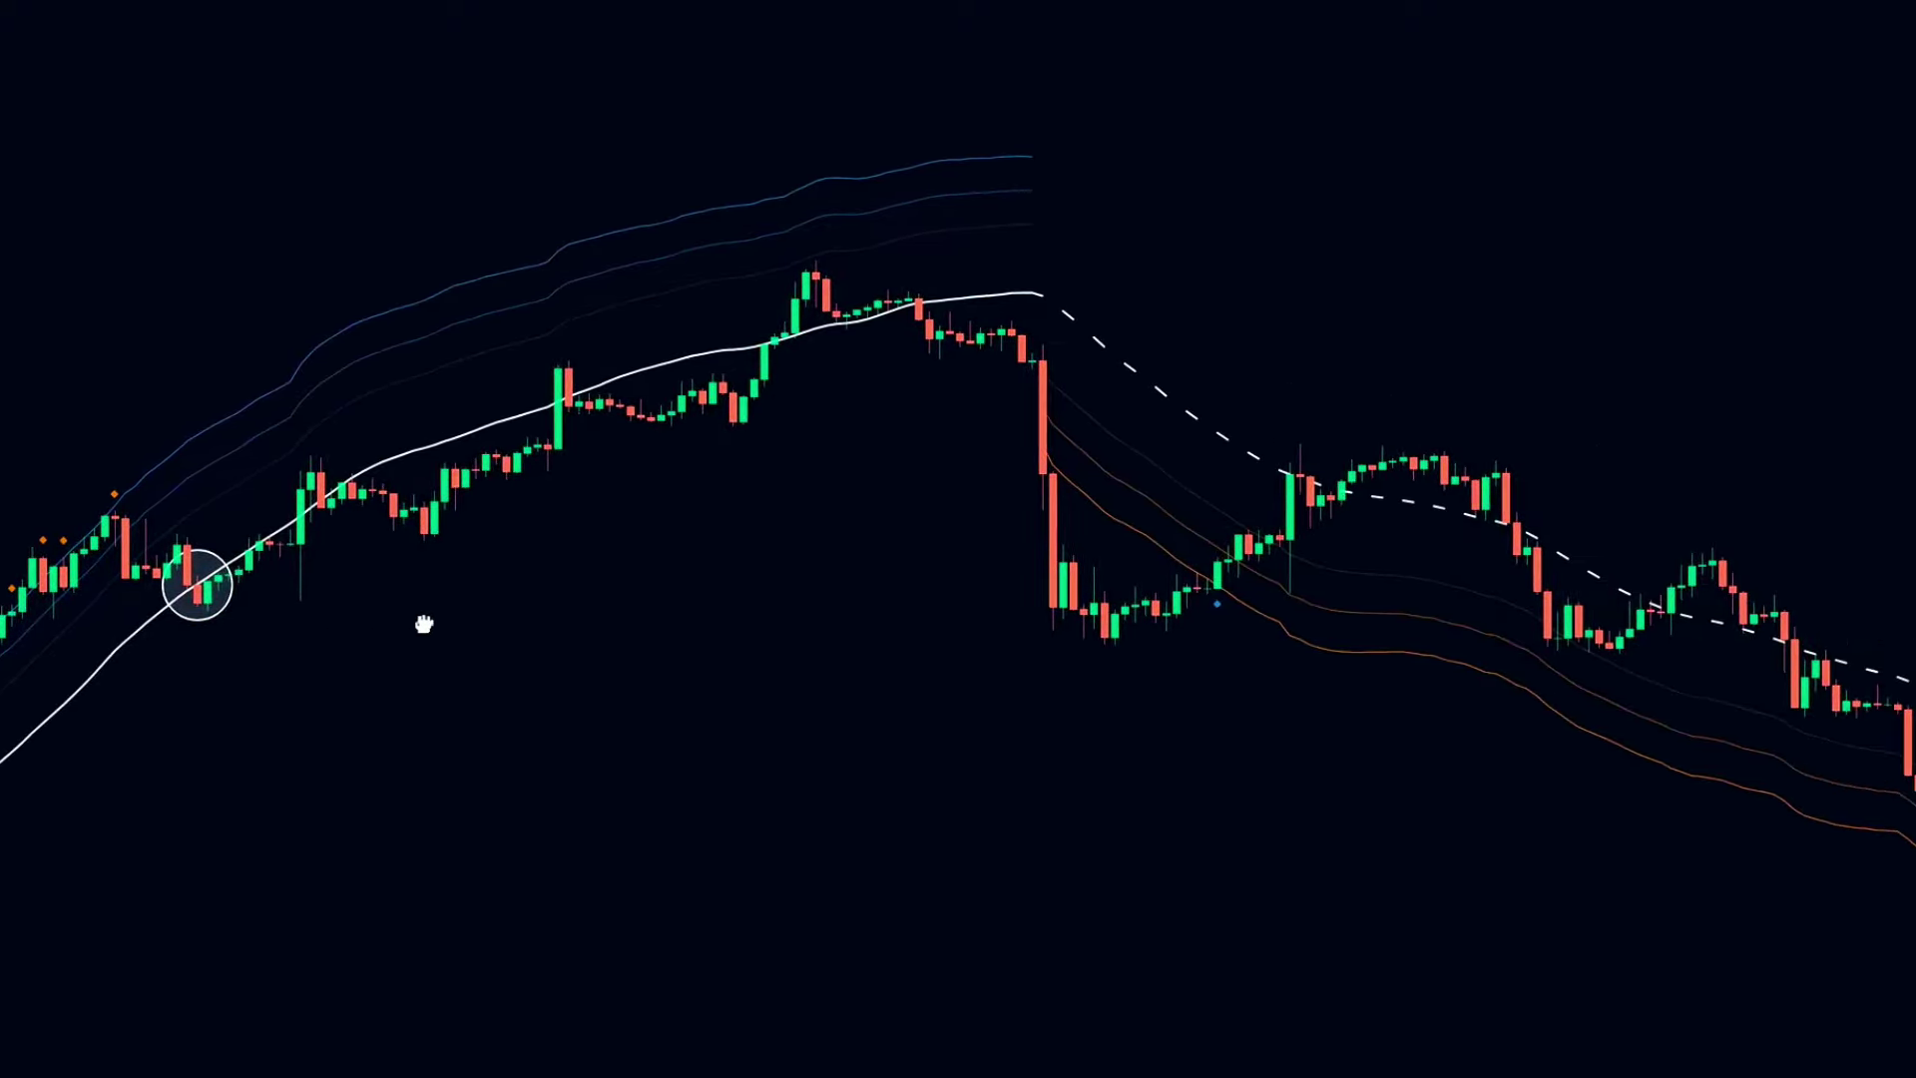
drag(1740, 631, 679, 539)
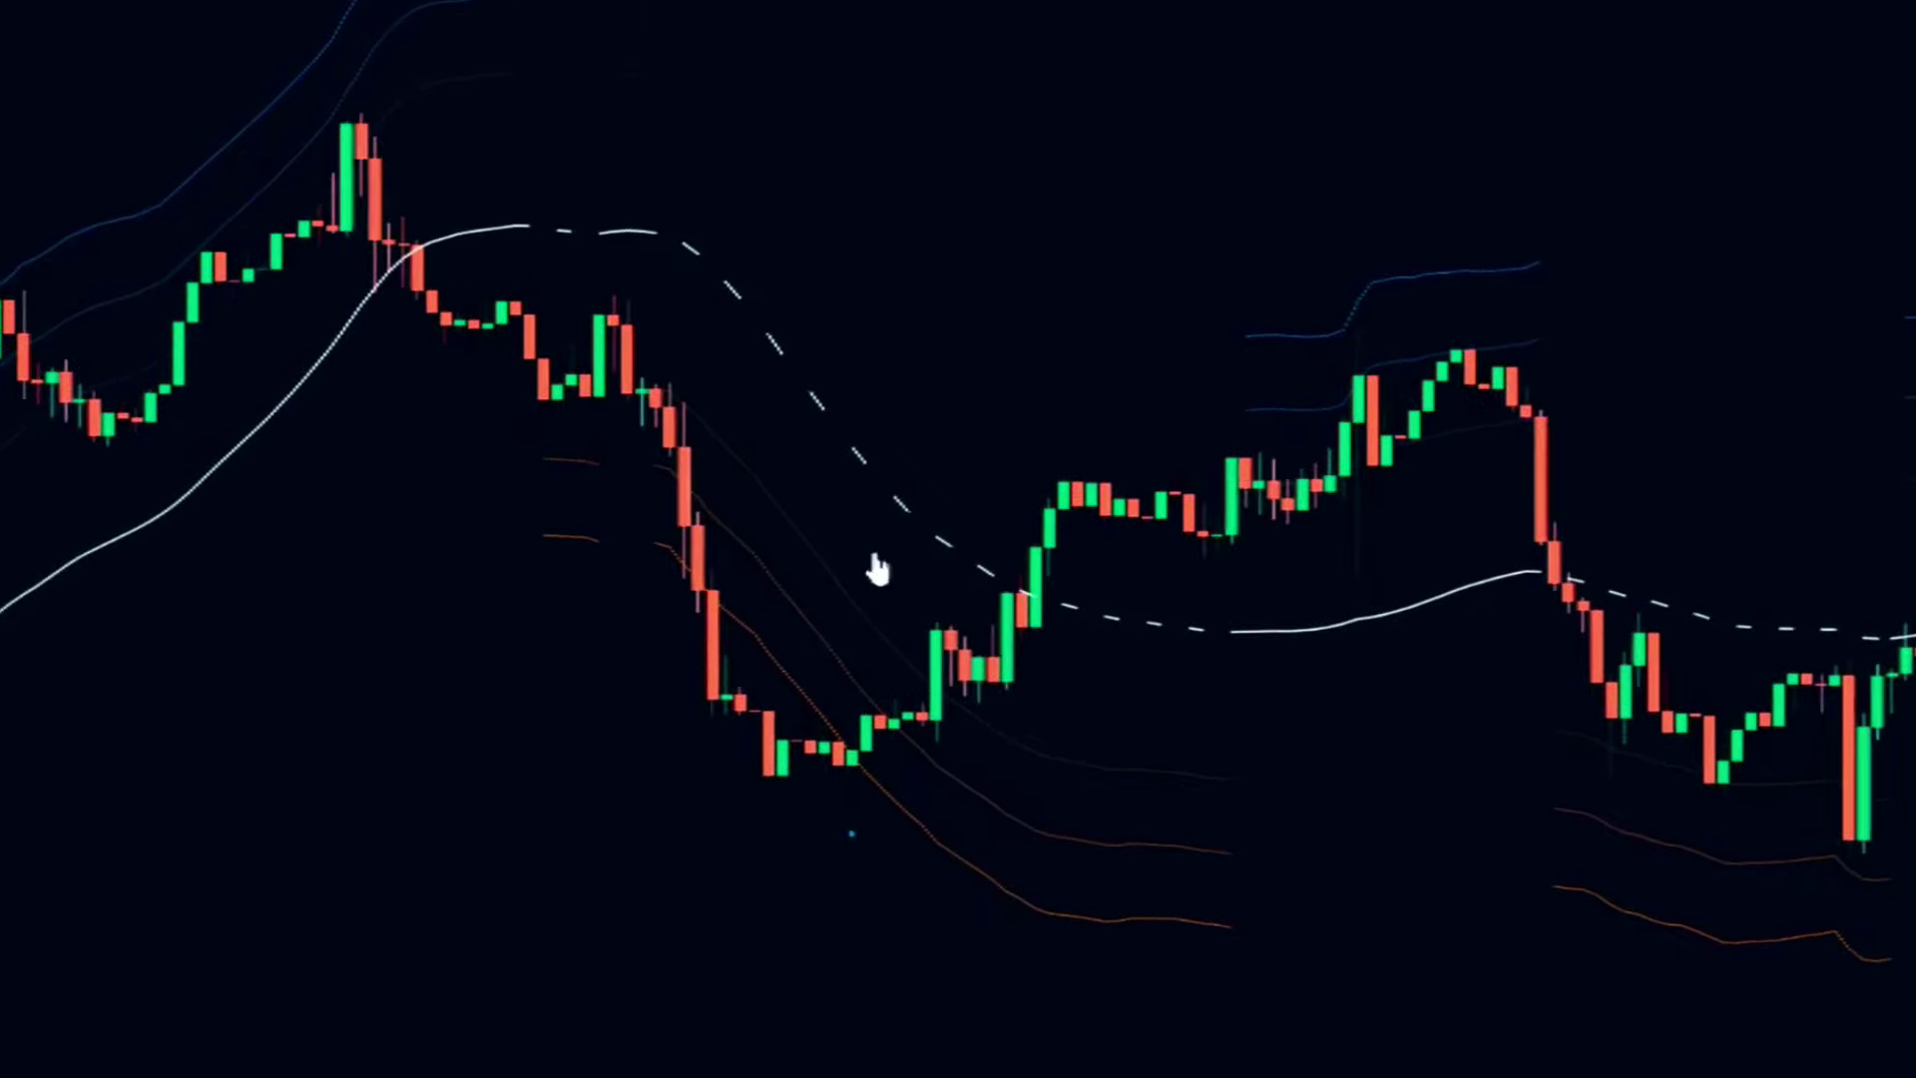
click(871, 761)
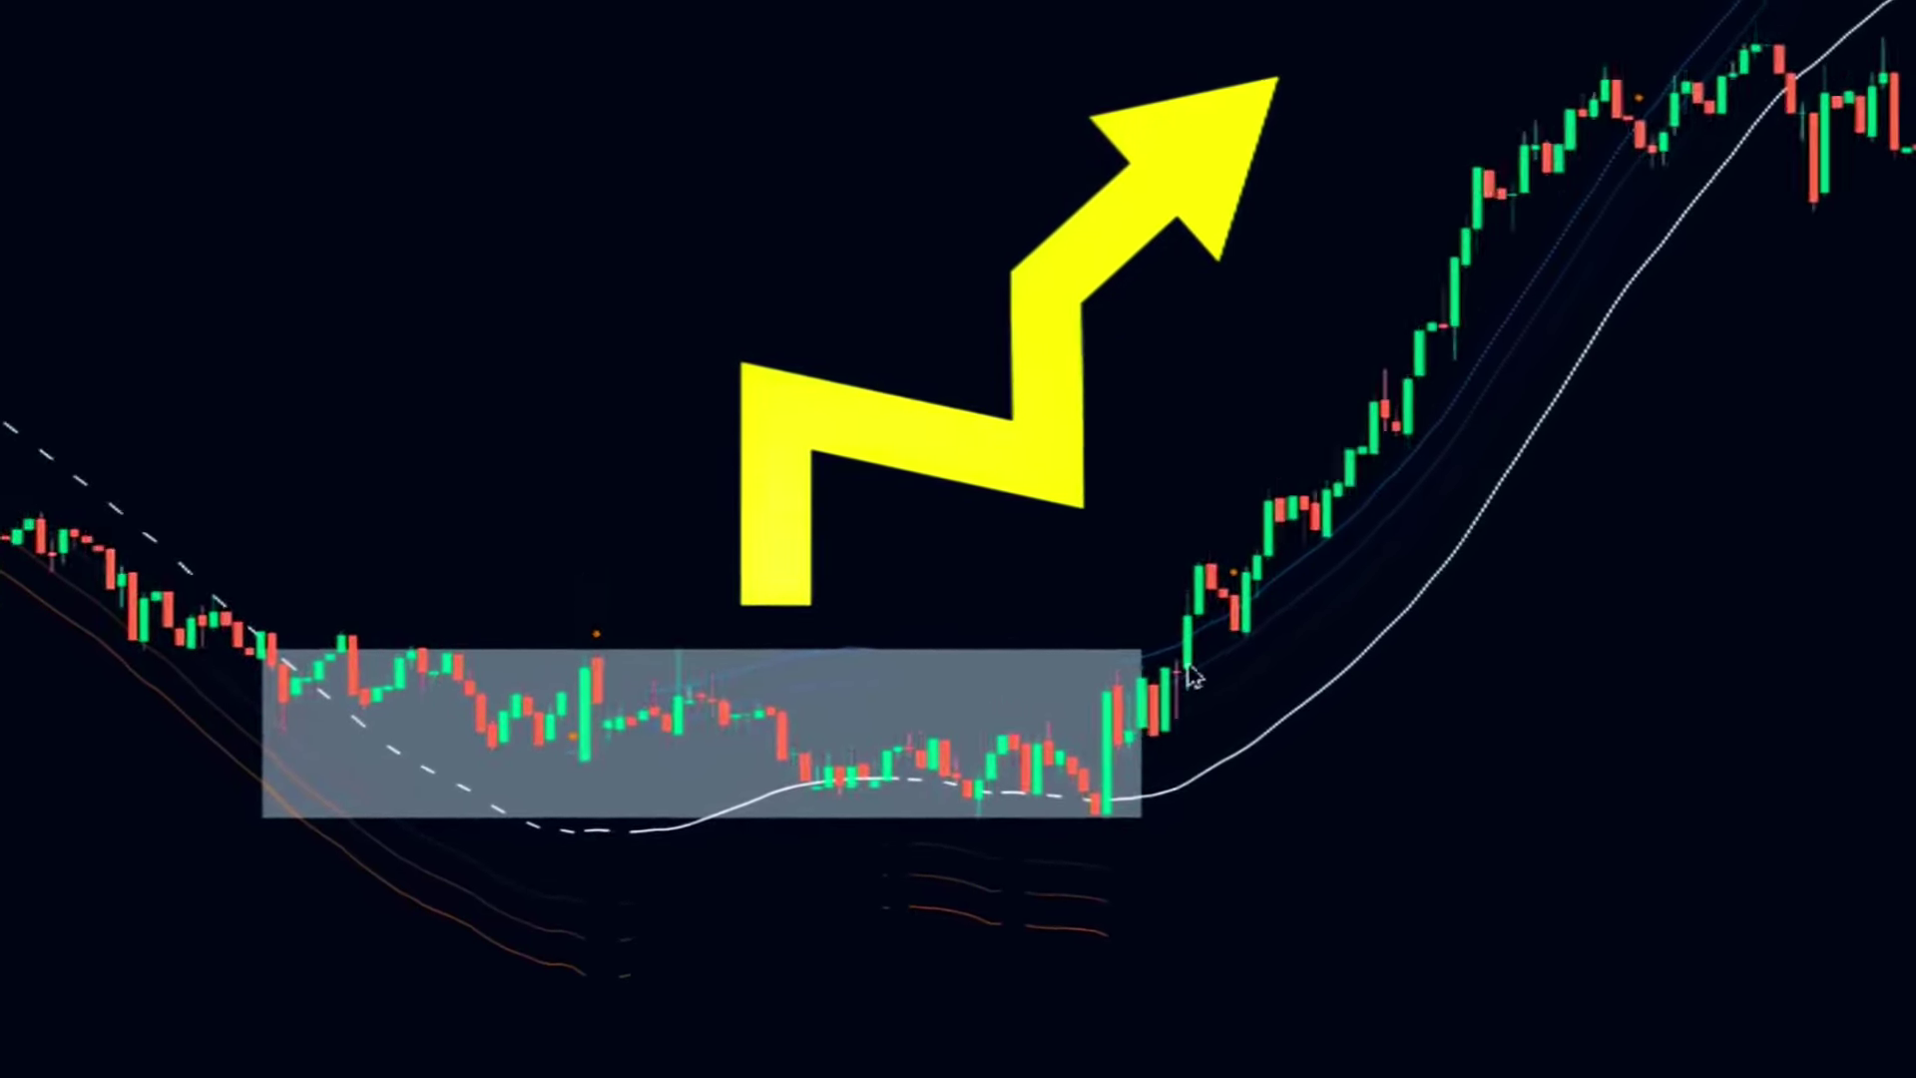
Step: Place a short position at the breakdown below the shaded consolidation box and extend its target down to the low of the drop
scroll(1154, 727, up, 3)
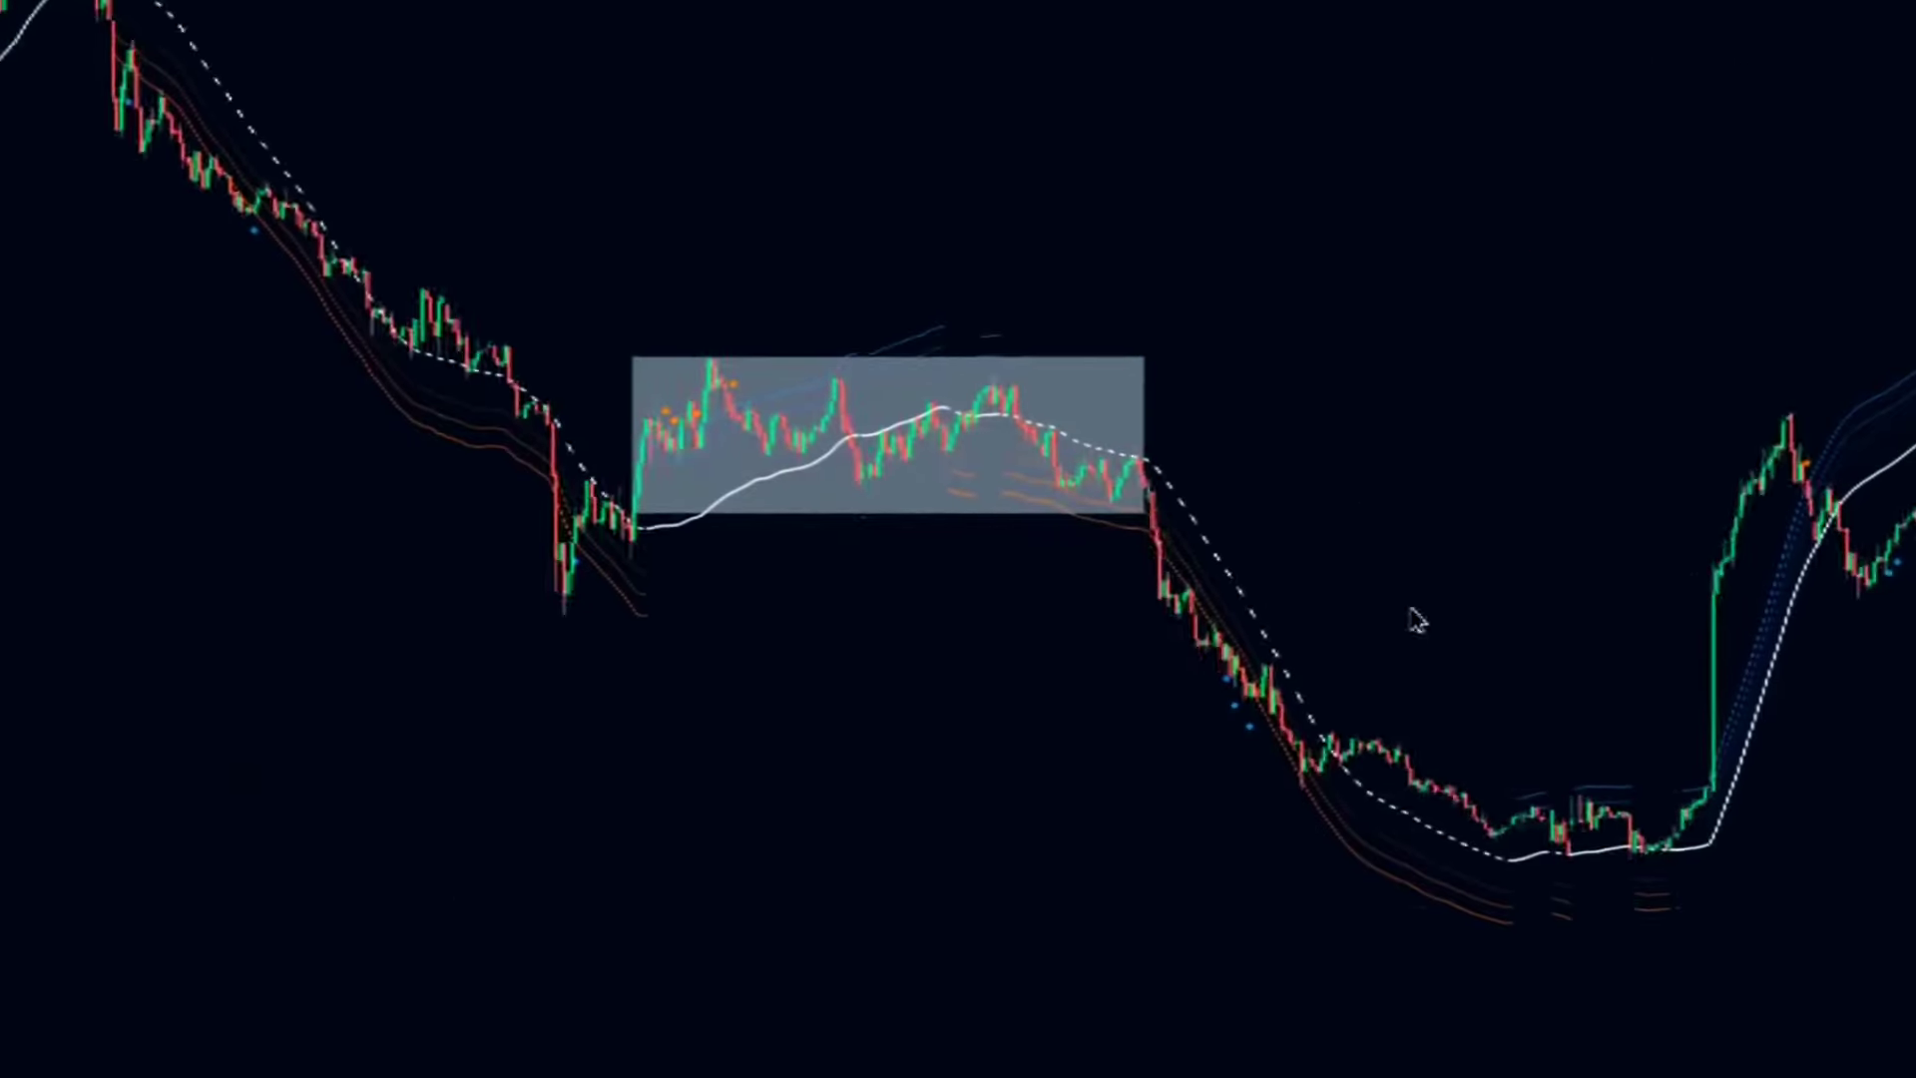
scroll(1148, 554, up, 2)
scroll(1176, 602, down, 1)
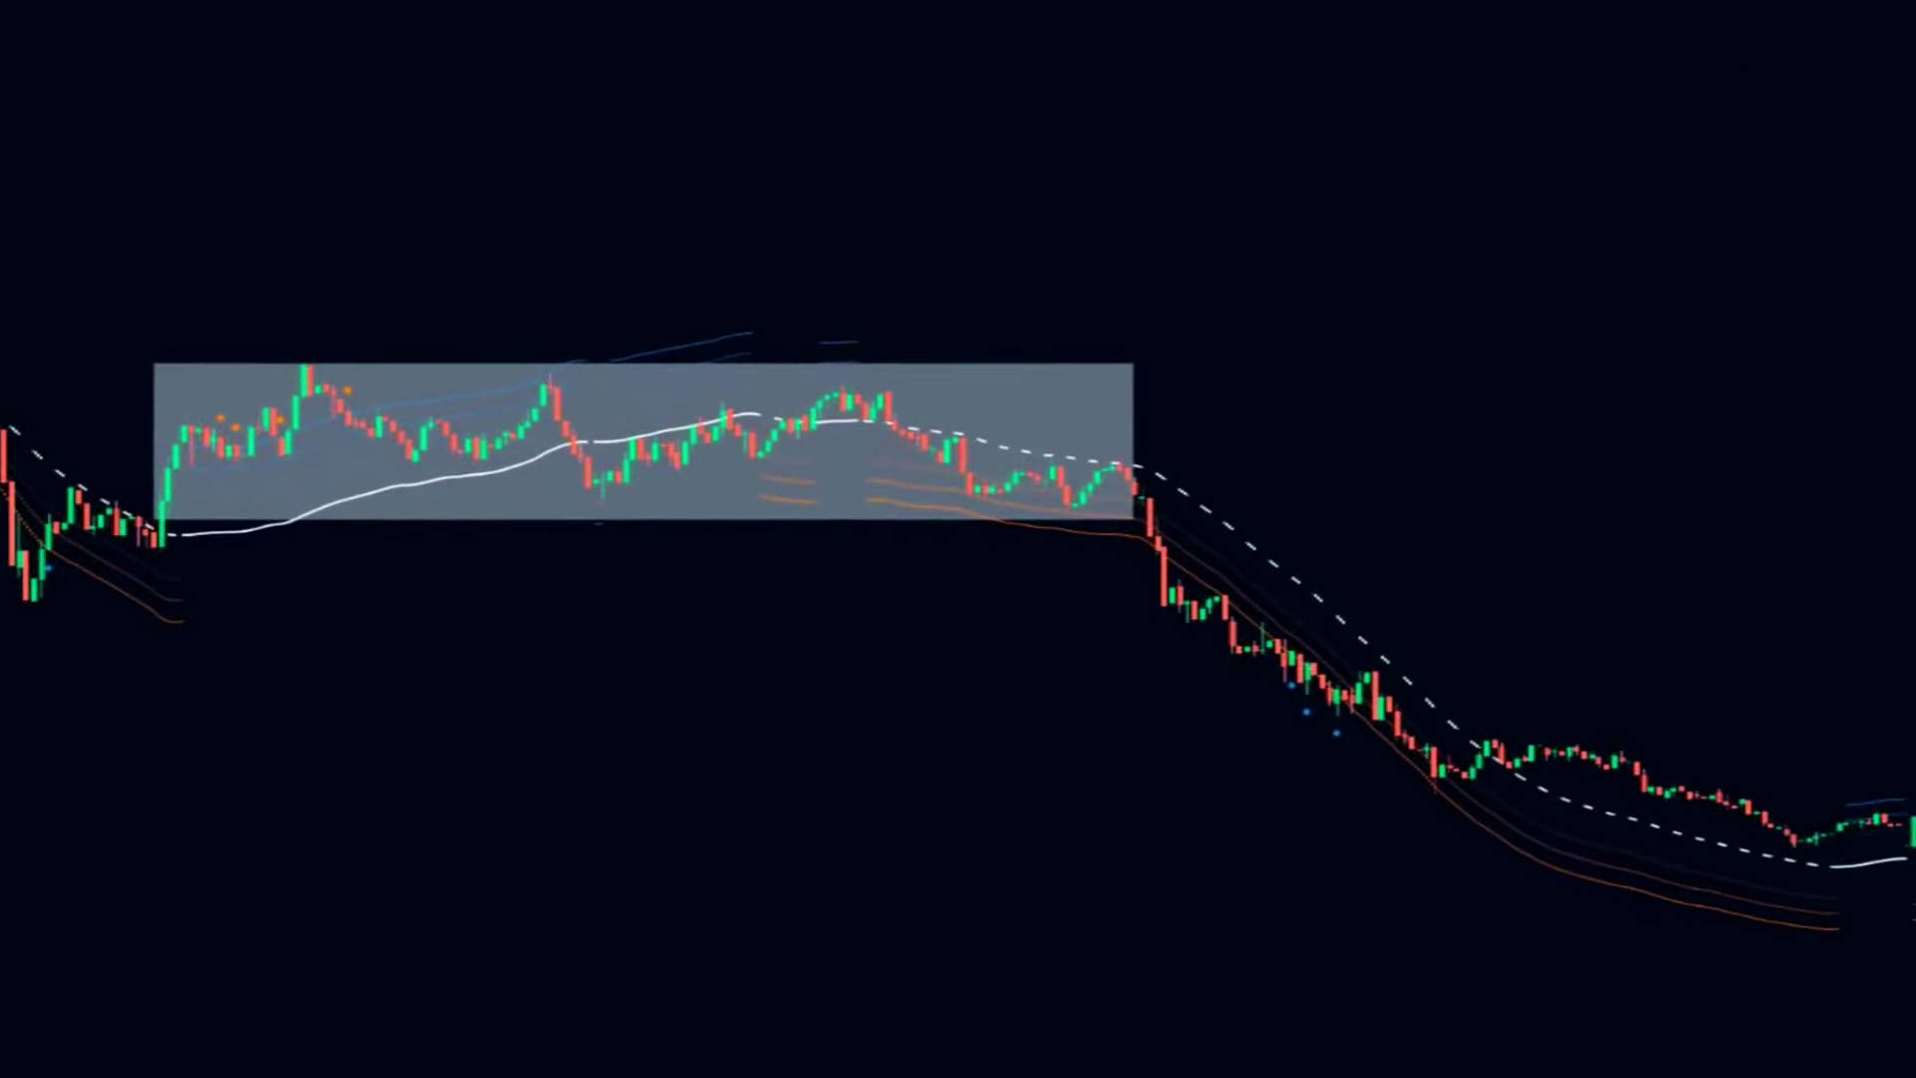
click(1173, 602)
drag(1173, 716, 1180, 793)
click(907, 787)
scroll(907, 787, down, 3)
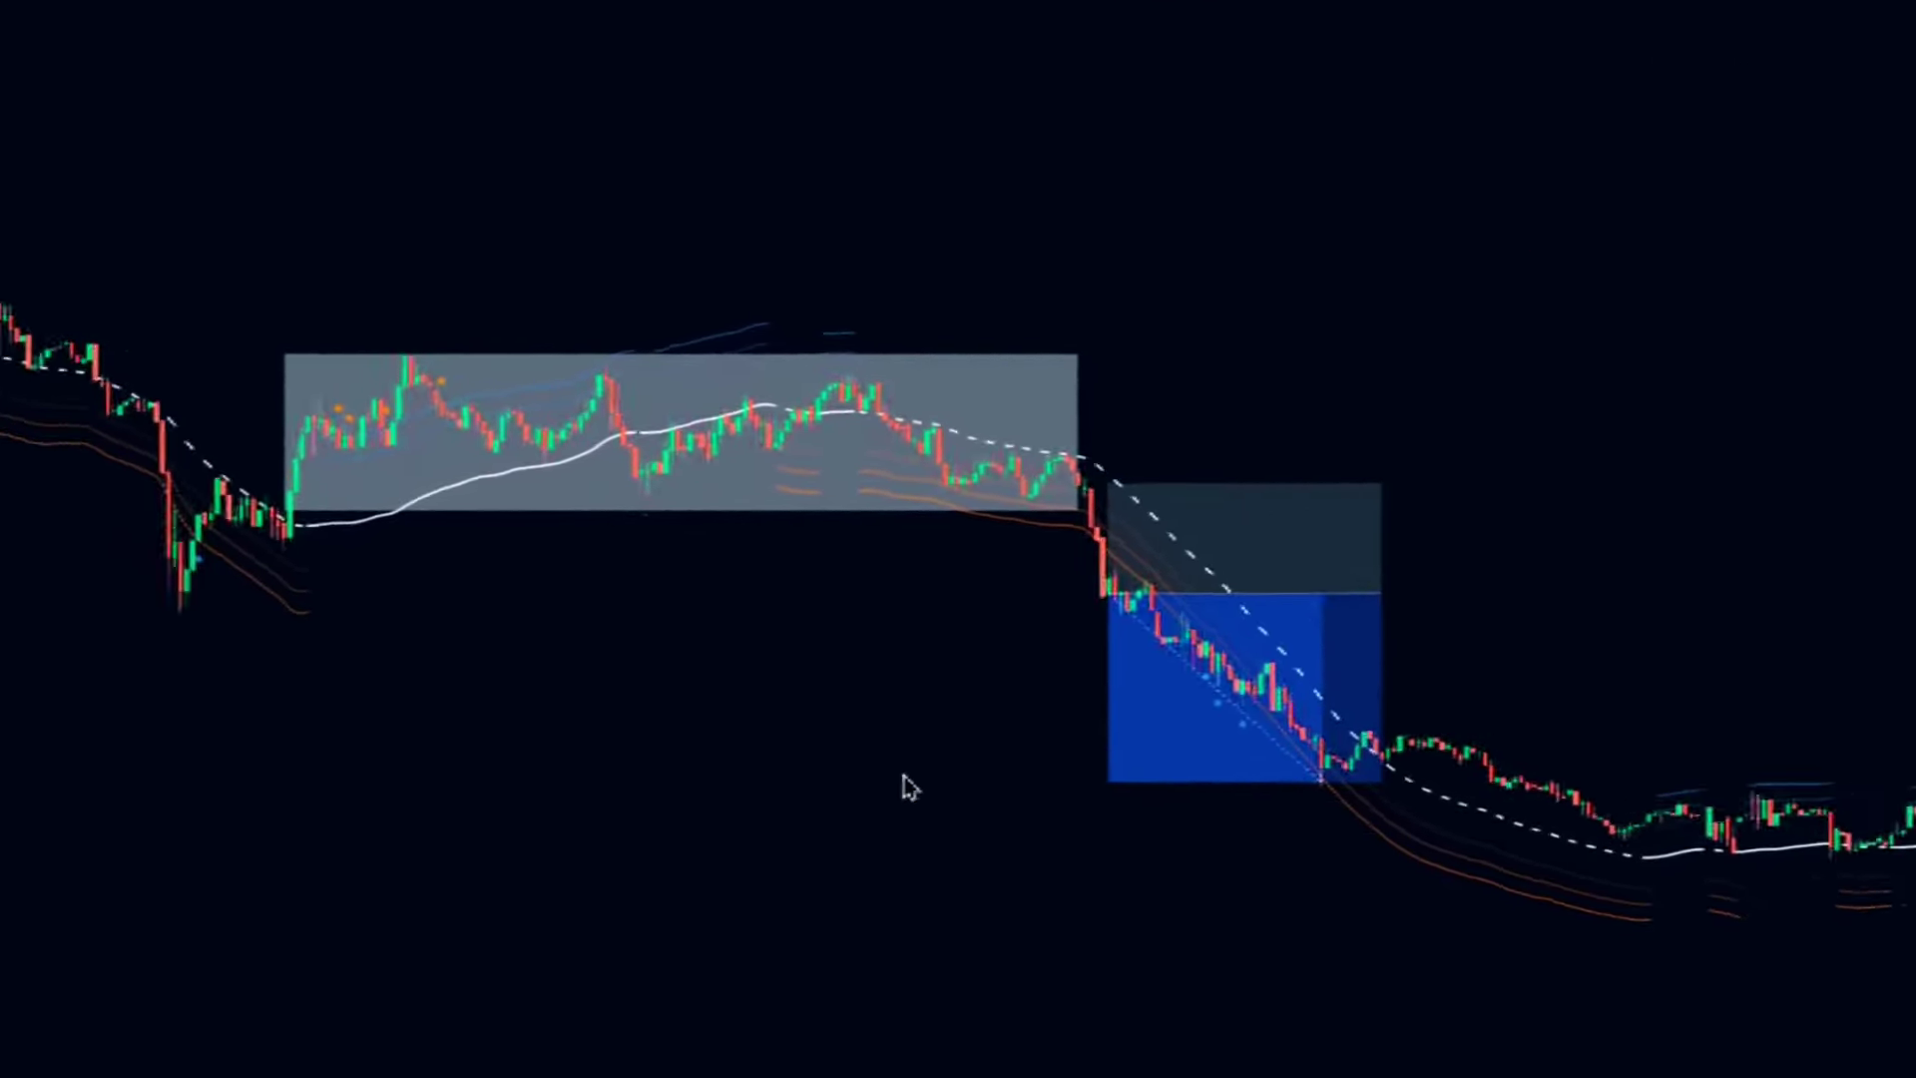
Step: Search the indicators for "vol", add the first matching result to the chart, and close the indicator list
text(/vol)
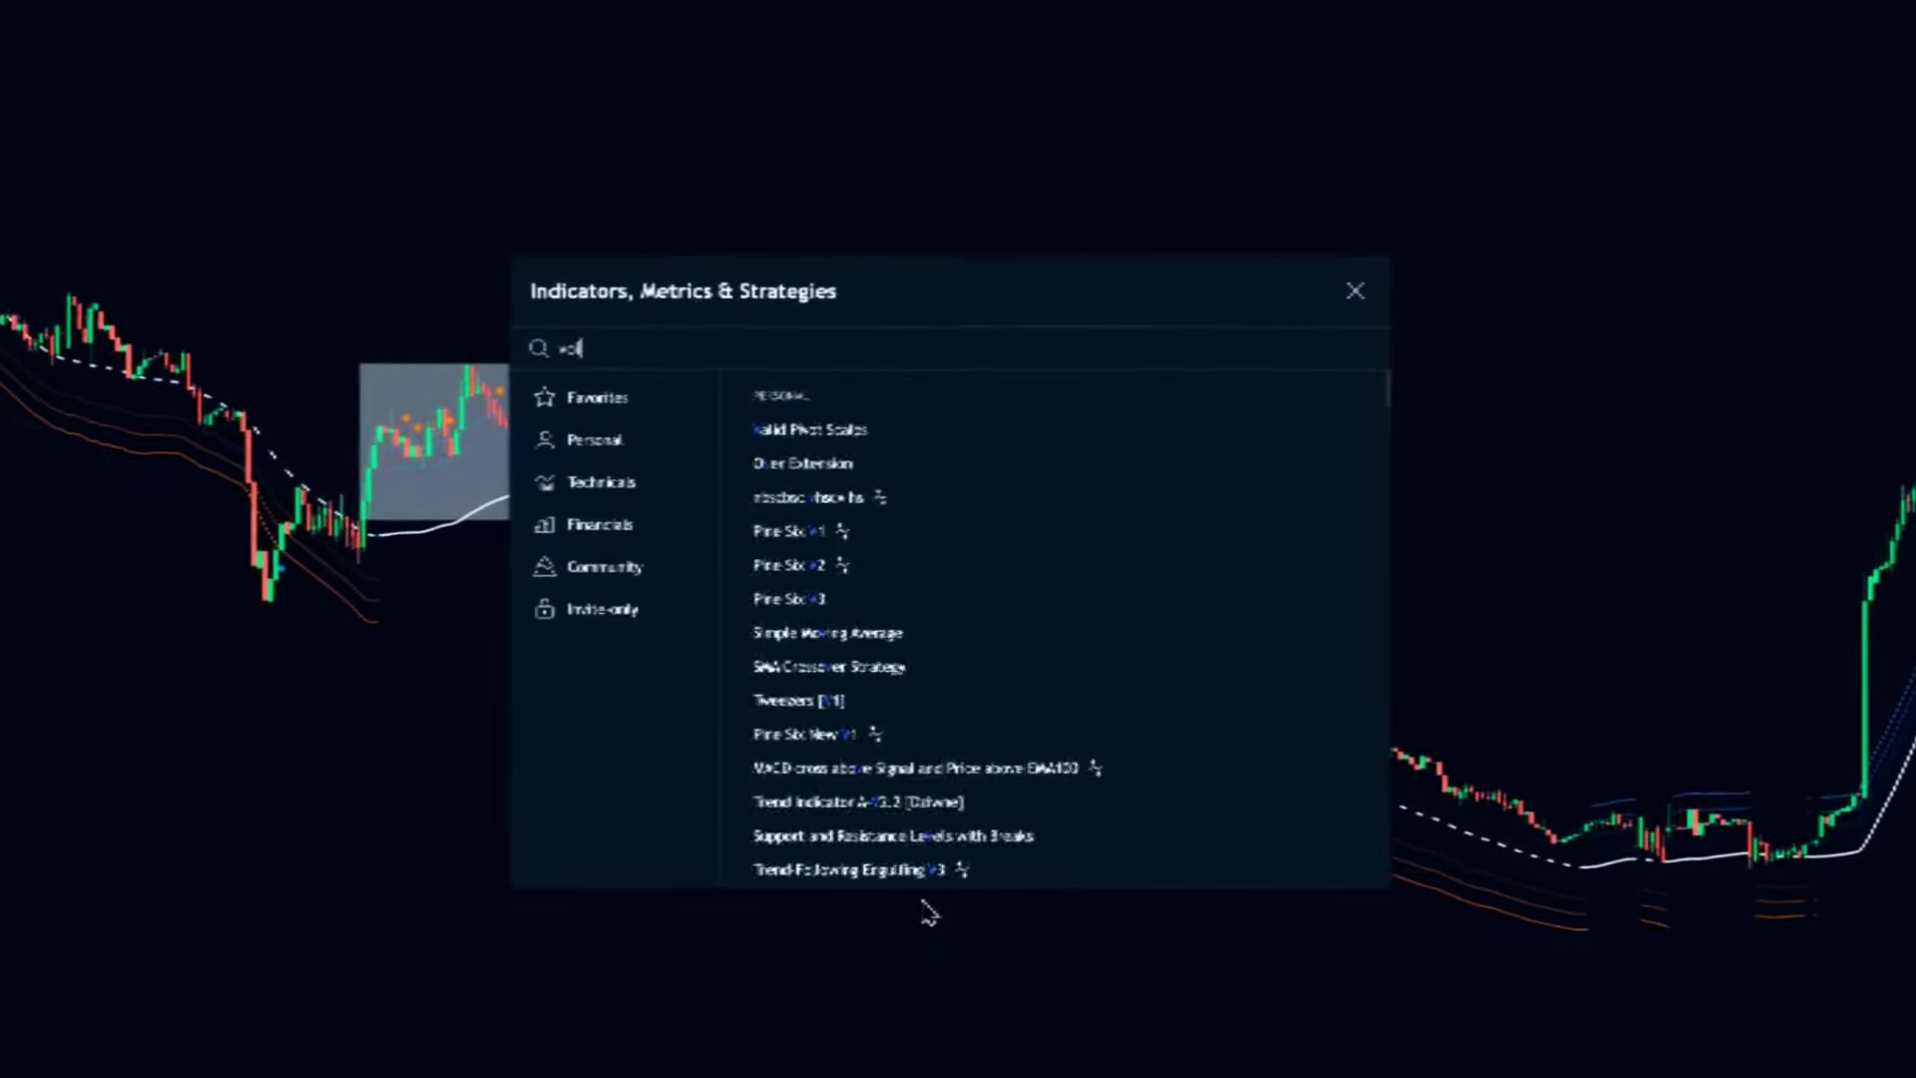
click(778, 425)
key(Escape)
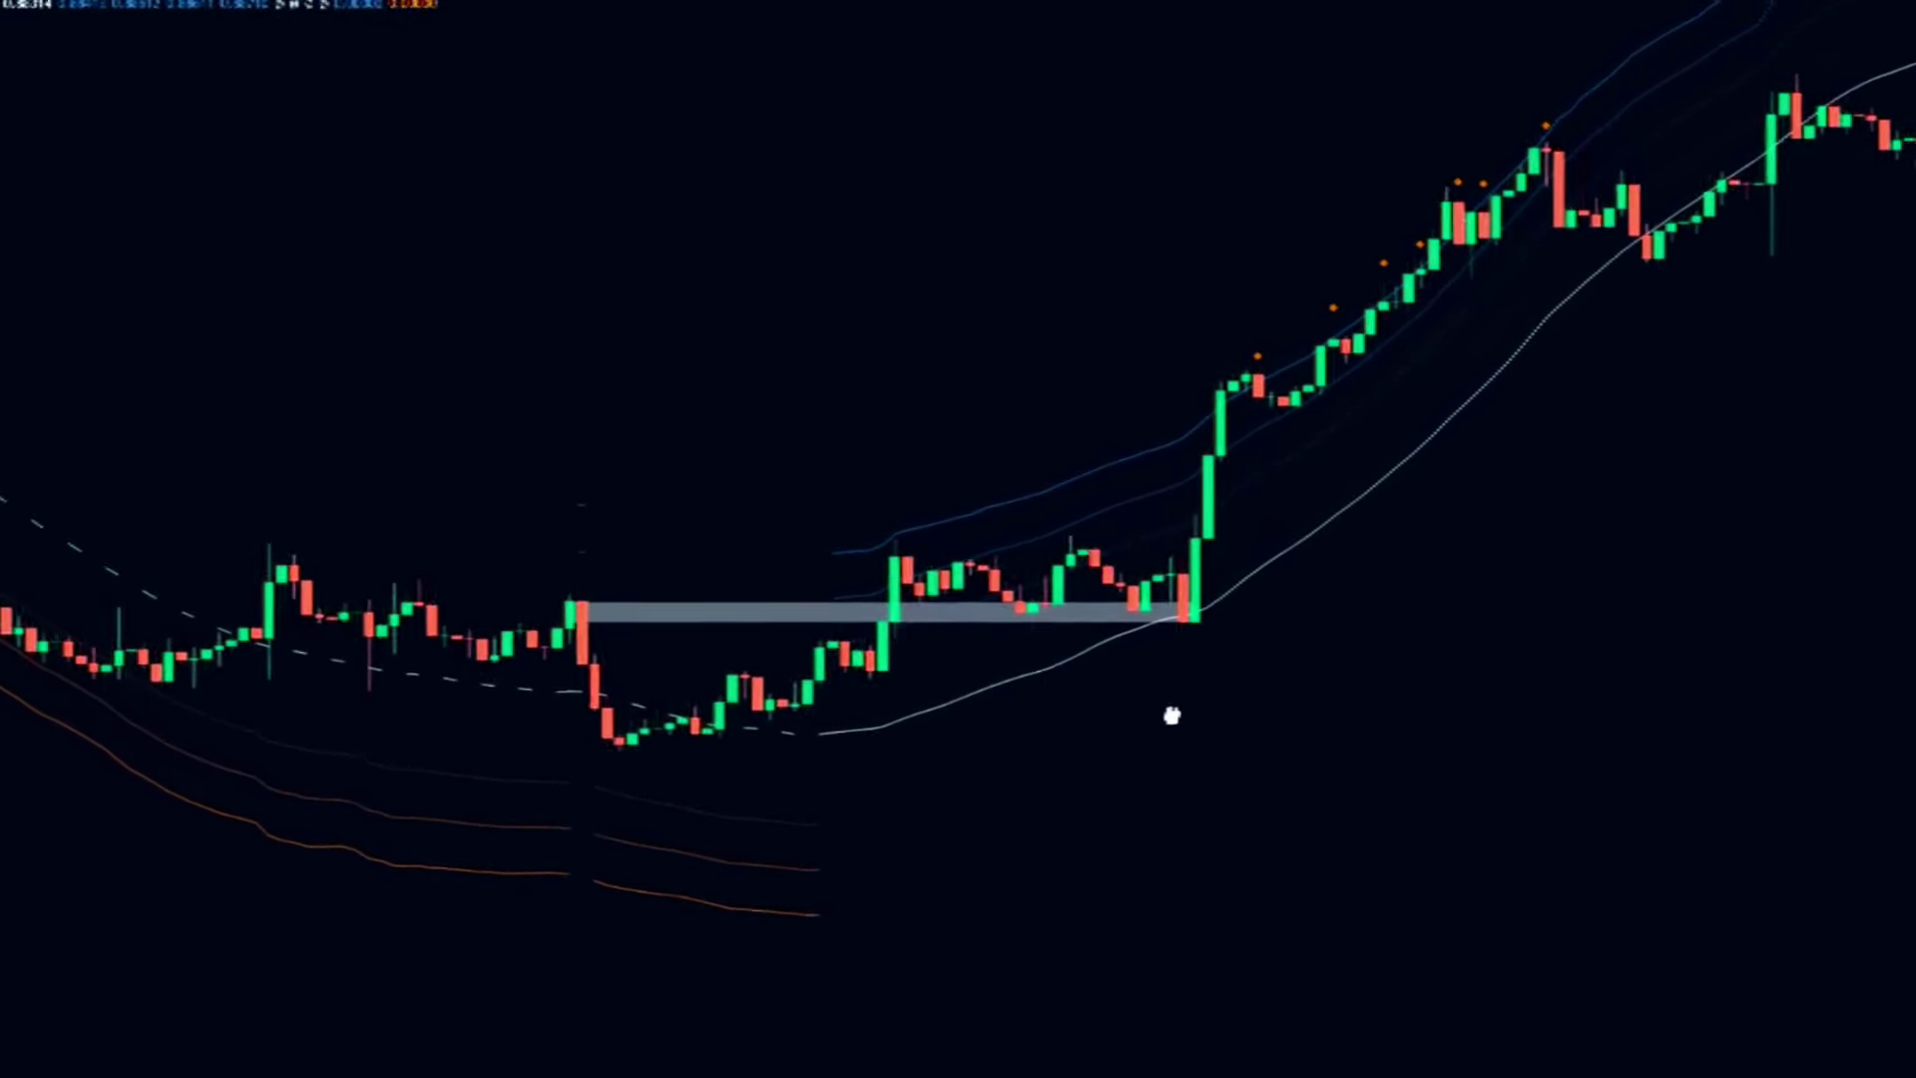
Step: Place a long position at the bullish breakout above the shaded support zone, with its stop about 0.0025 below entry, under the basis line
drag(1172, 711, 1147, 753)
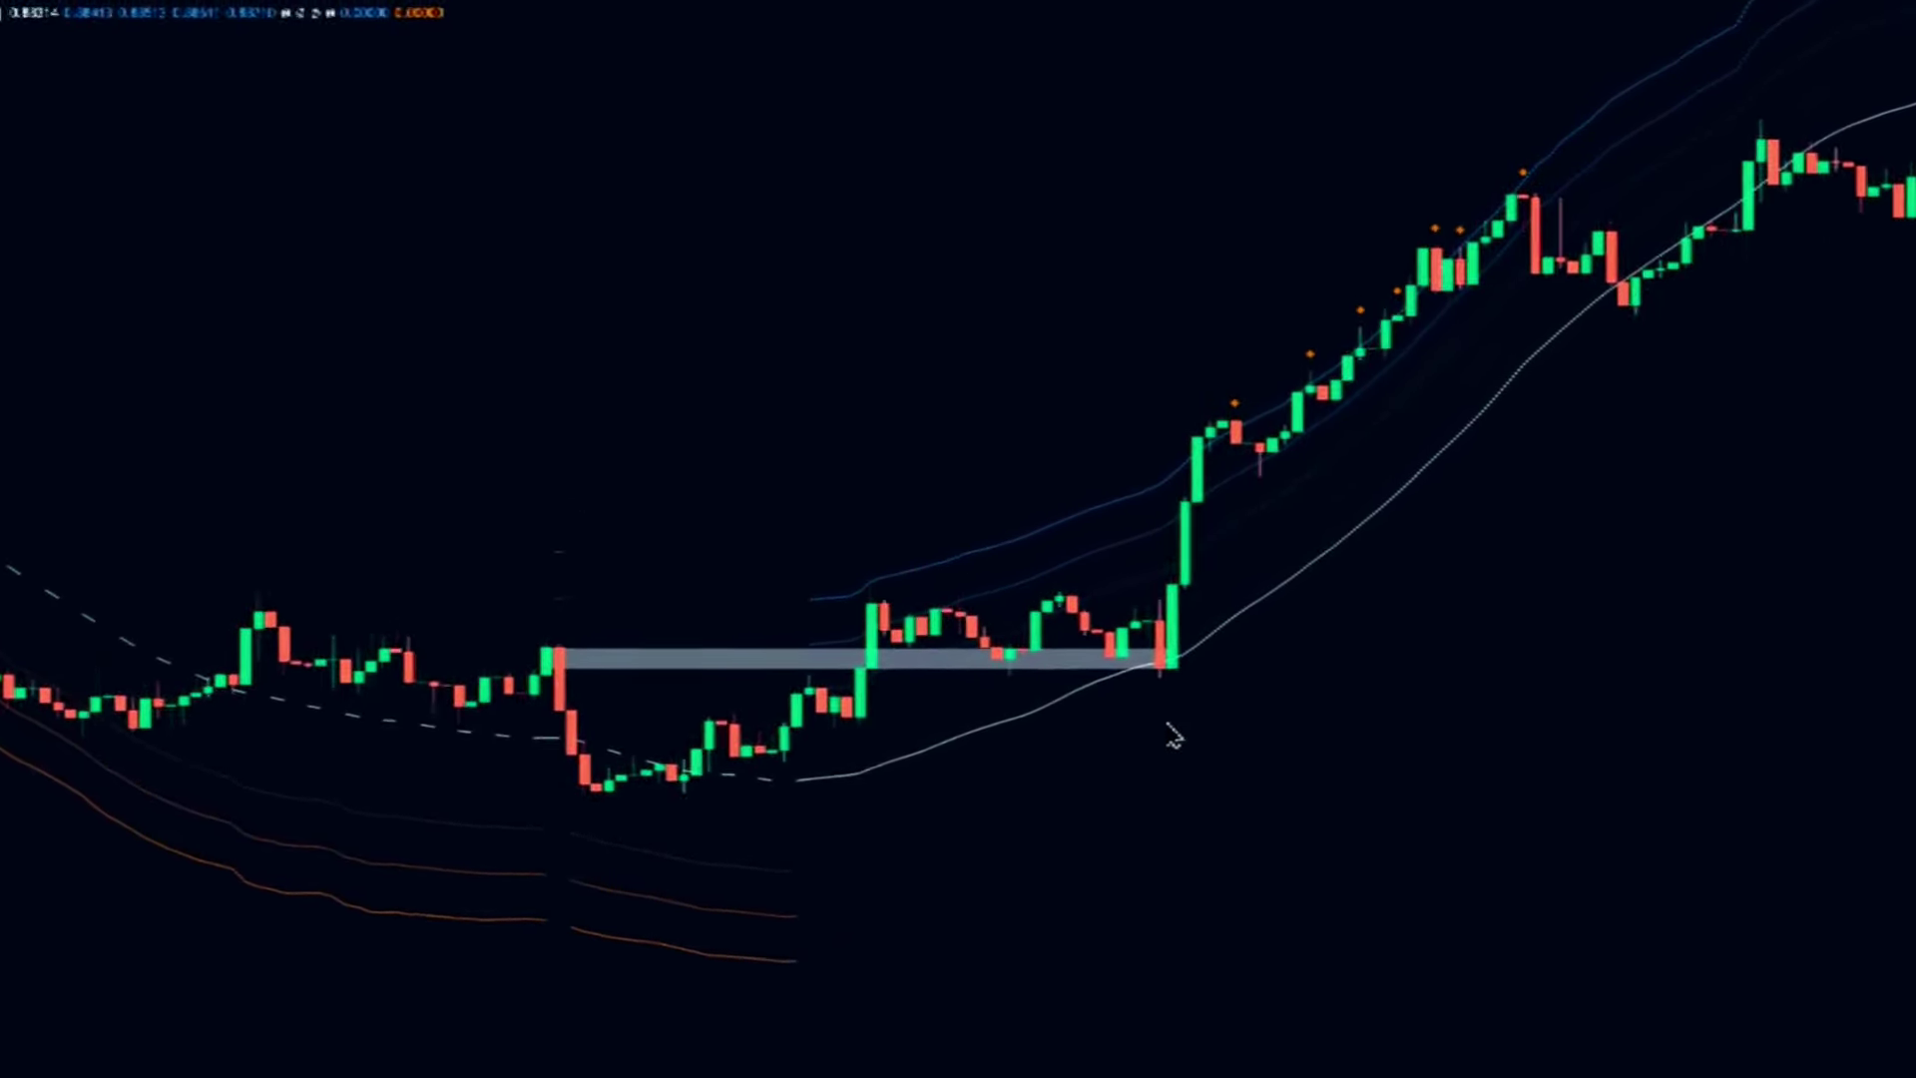
scroll(1167, 698, up, 1)
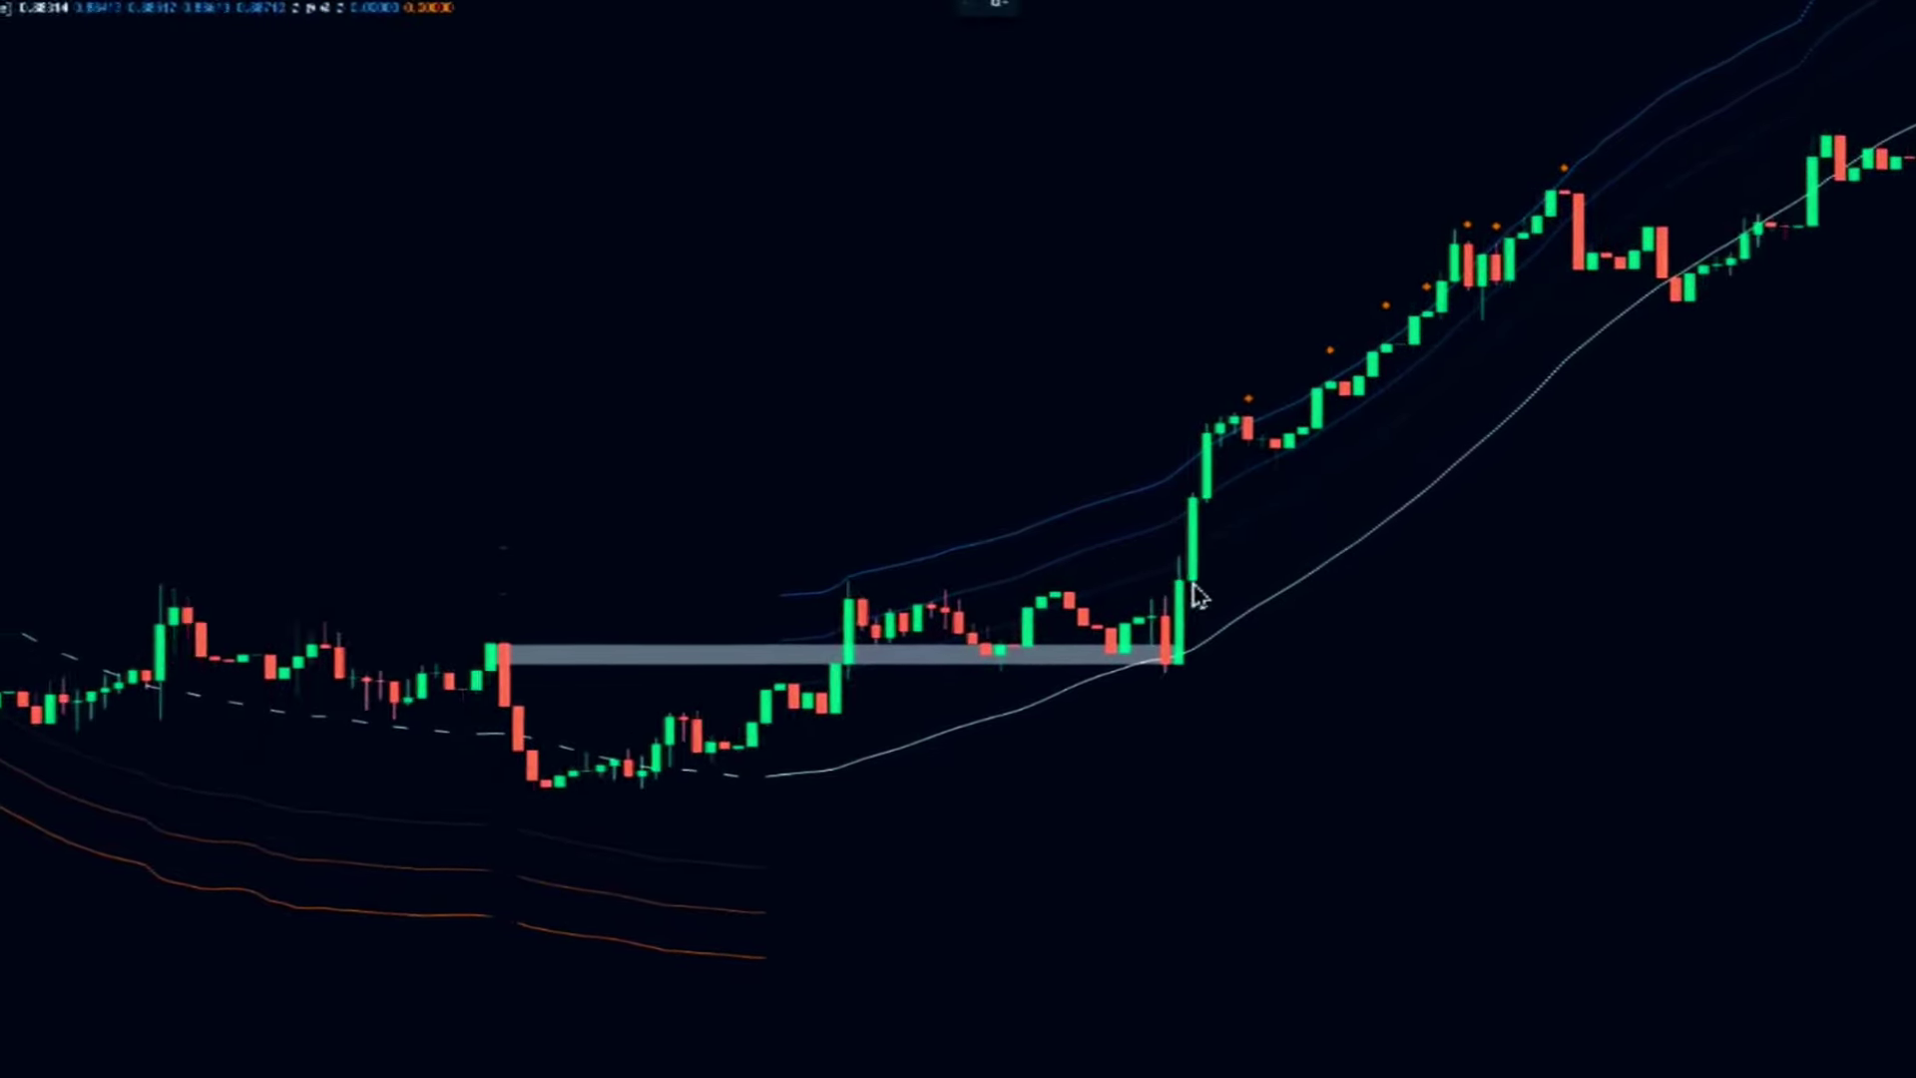
click(1193, 585)
drag(1196, 719, 1266, 690)
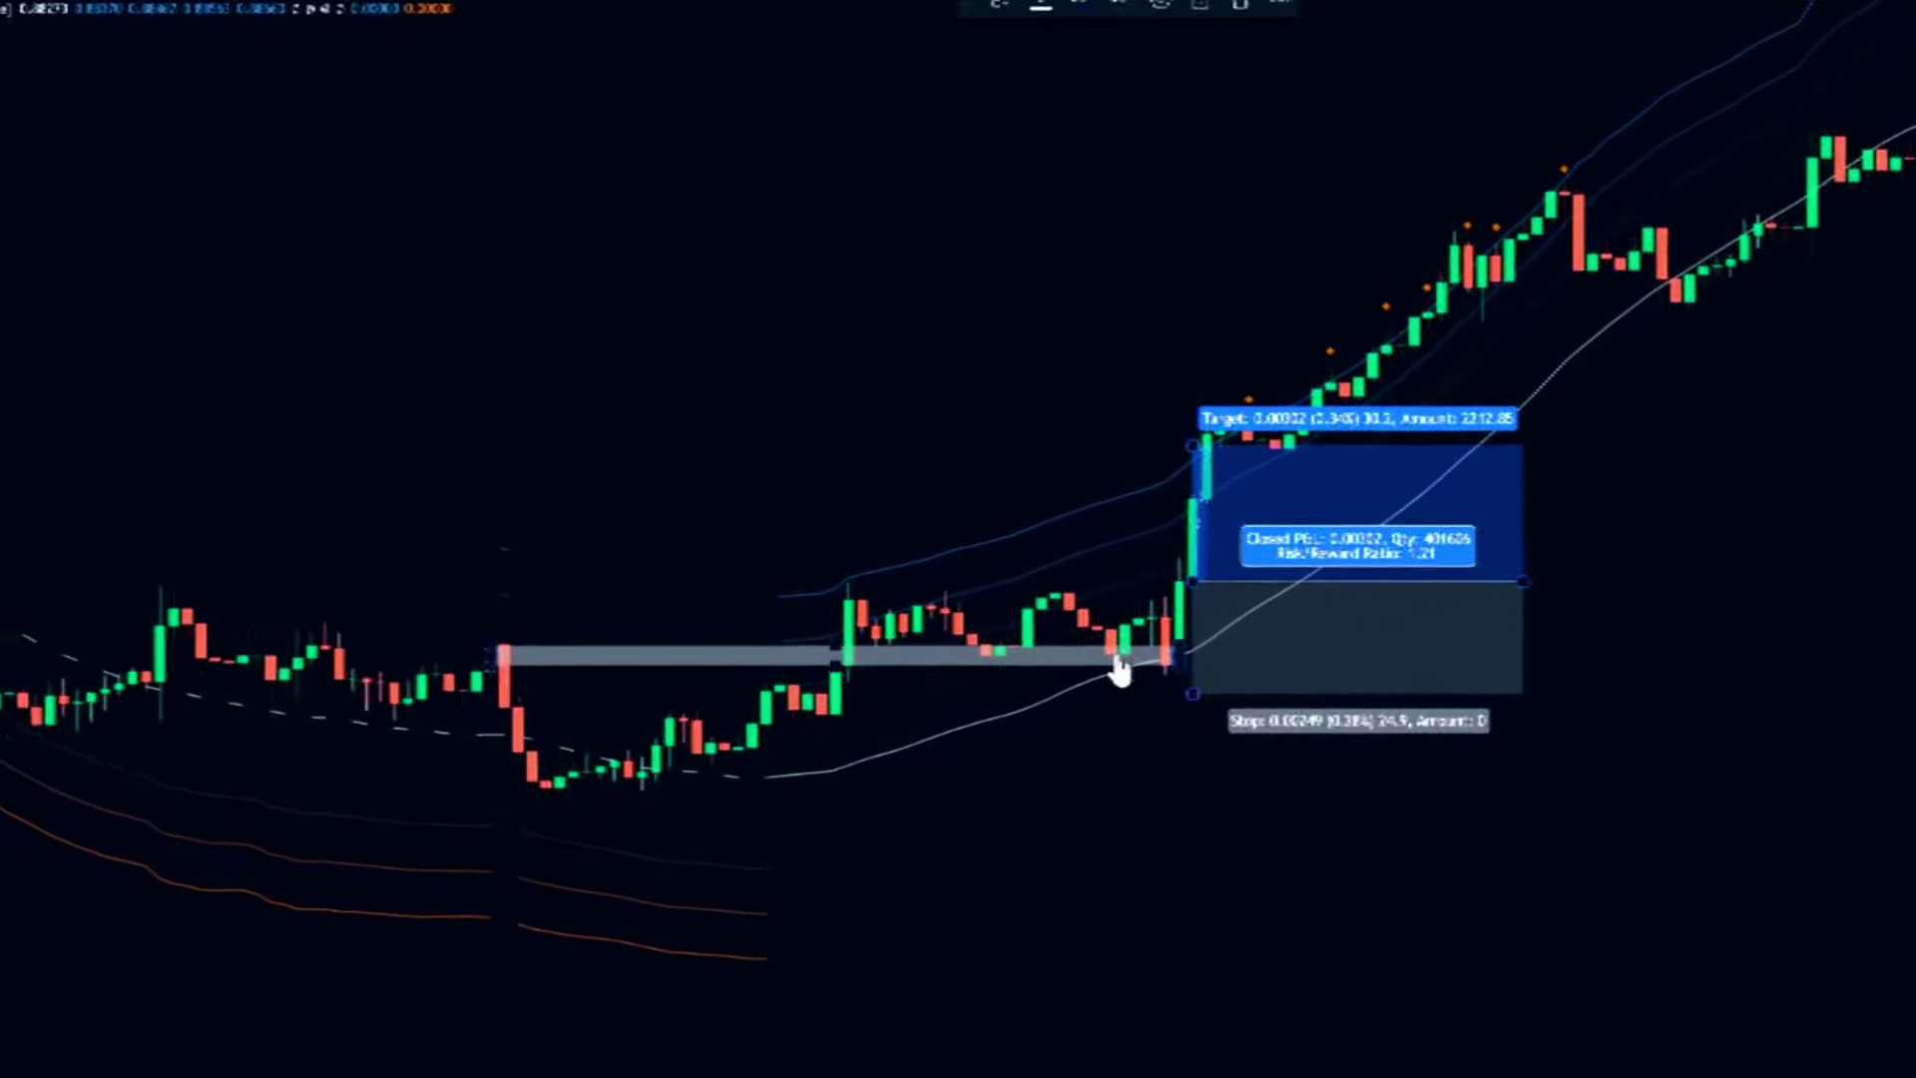